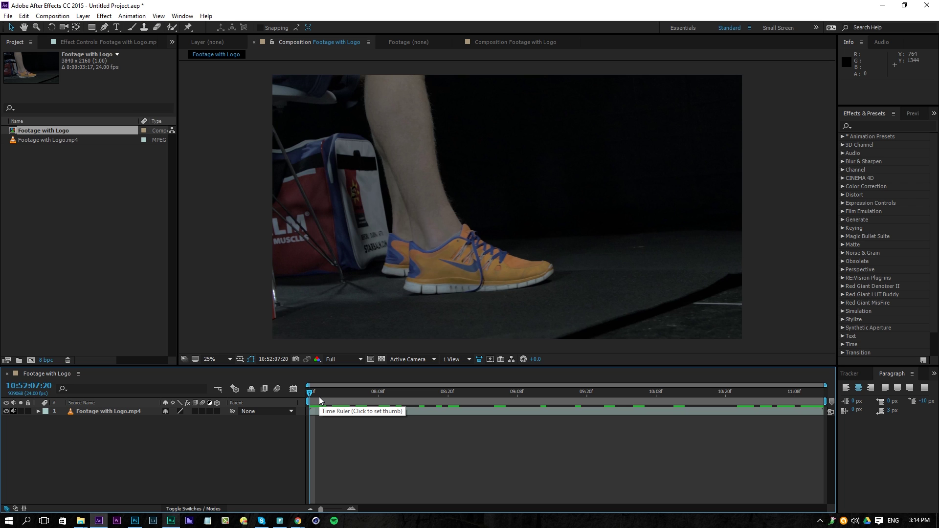
# Select the Footage with Logo.mp4 layer in the Footage with Logo composition.
pyautogui.click(377, 411)
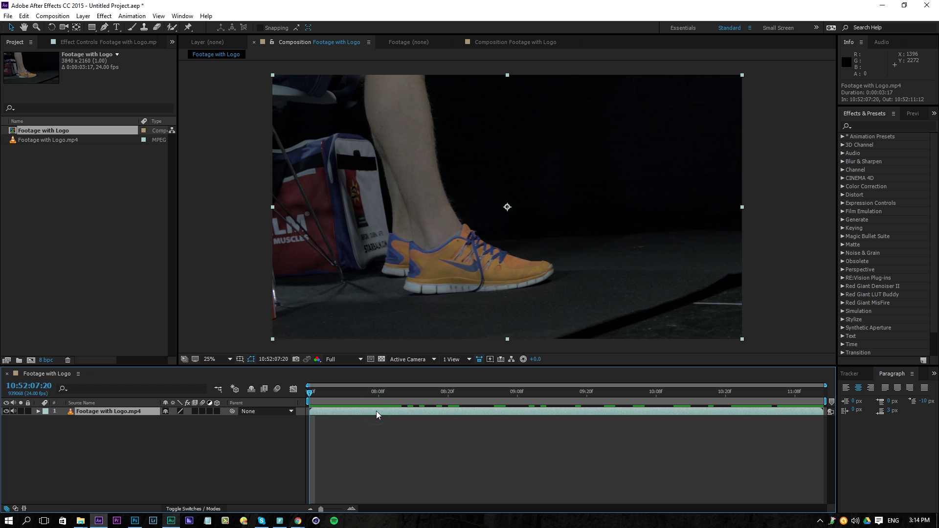
# Queue the composition in Media Encoder with output to the Render Image Sequence folder.
pyautogui.click(52, 15)
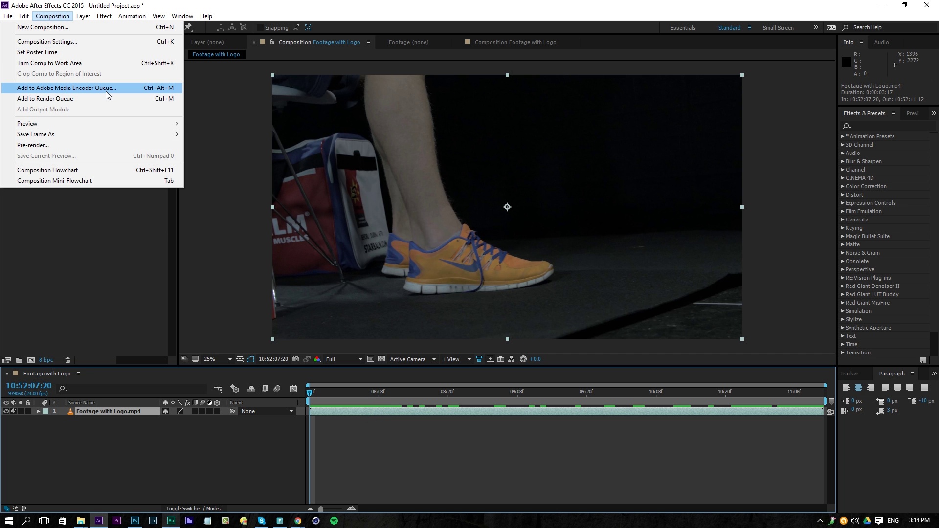
pyautogui.click(106, 91)
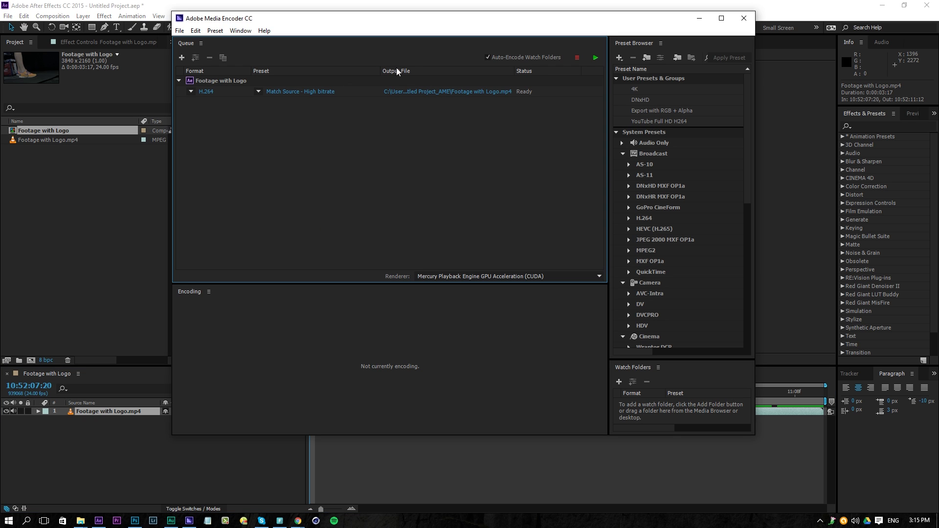
pyautogui.click(405, 92)
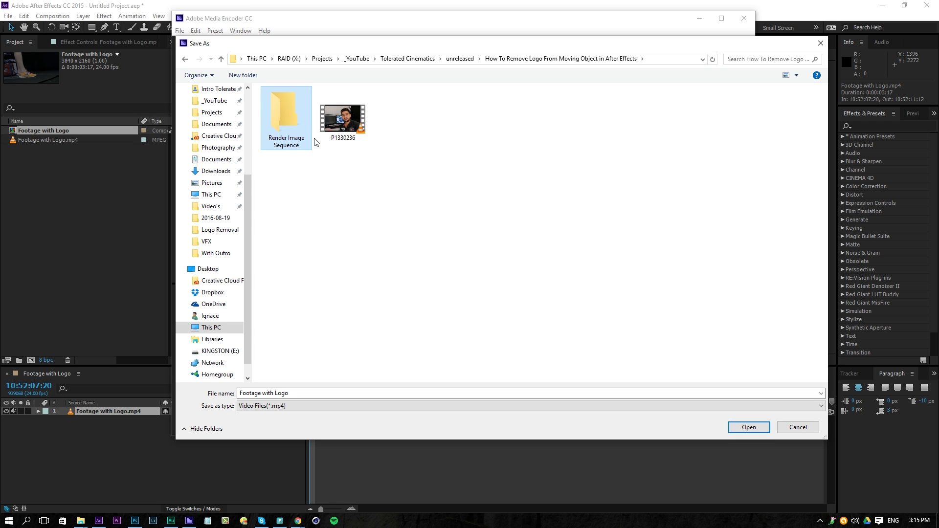
pyautogui.doubleClick(286, 108)
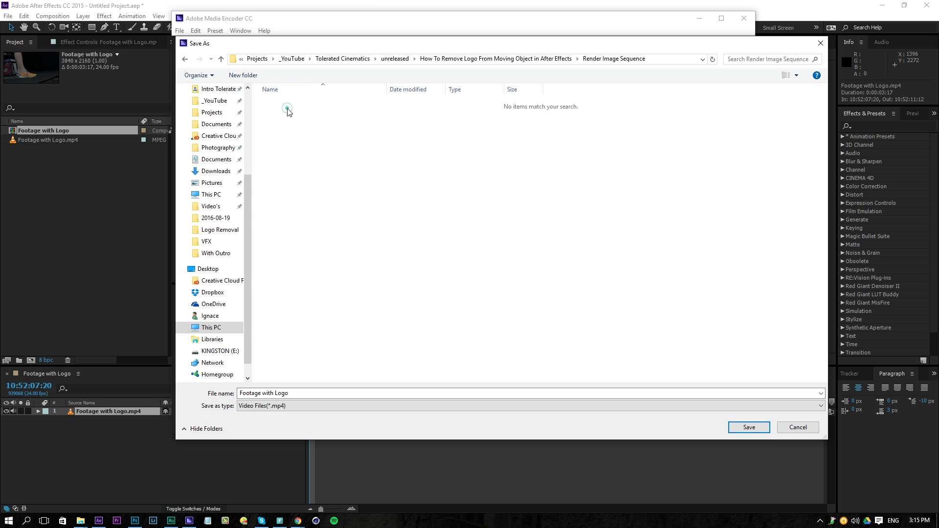
pyautogui.click(747, 428)
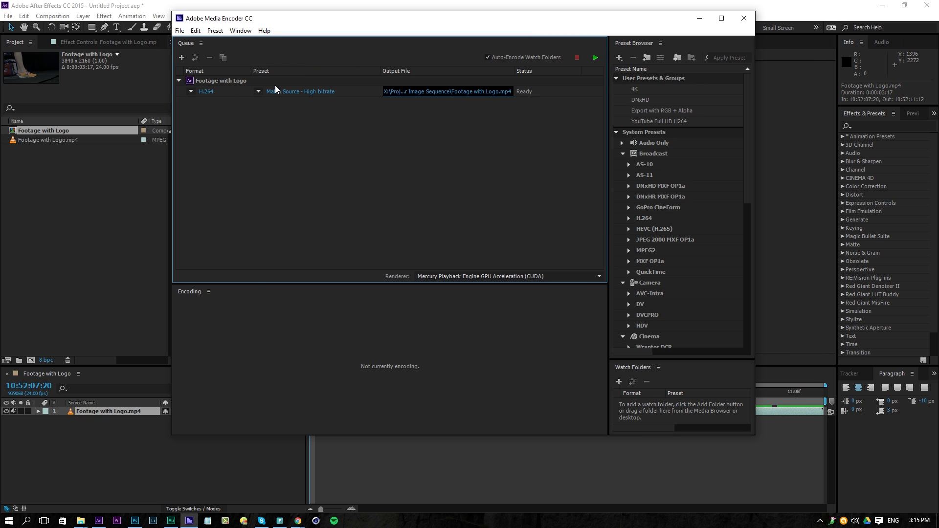
# Set the output format to JPEG and start rendering the queue.
pyautogui.click(191, 91)
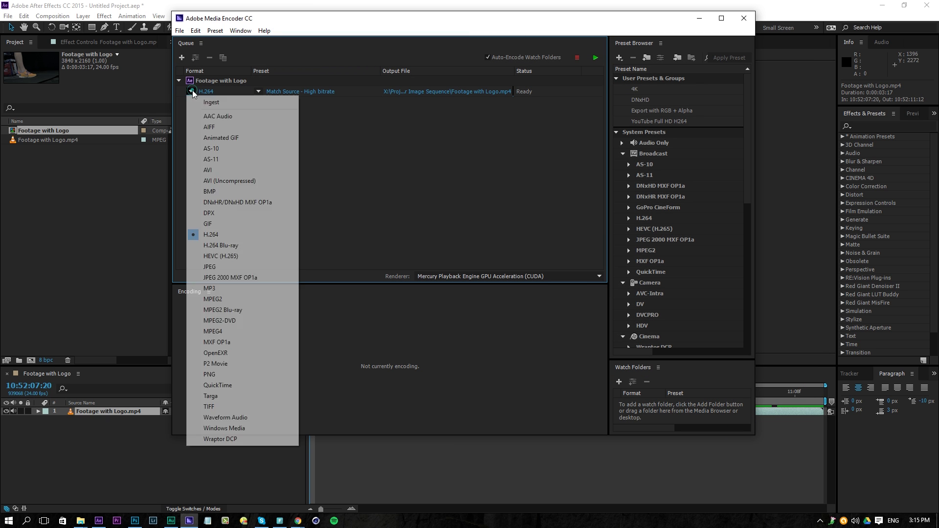
pyautogui.click(214, 267)
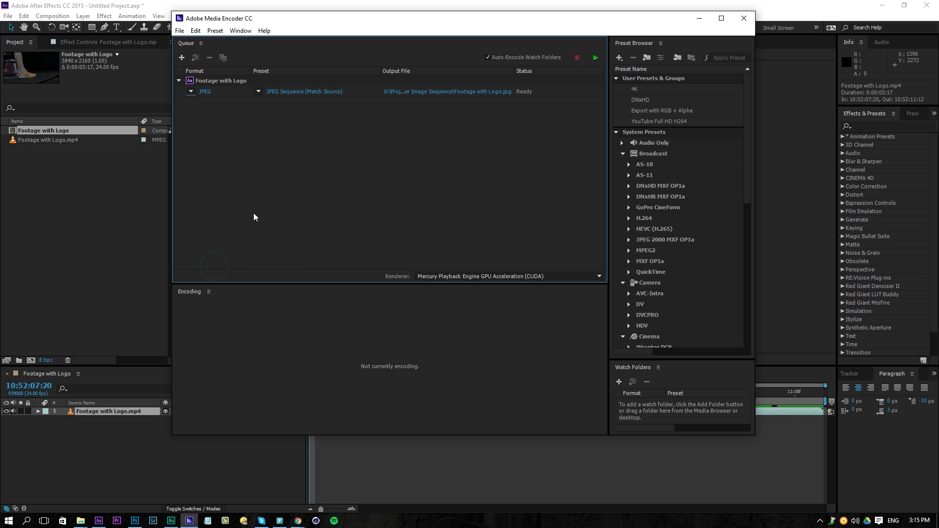
pyautogui.click(596, 57)
# Import Footage with Logo[00-88].jpg as a JPEG sequence and place it as the top layer.
pyautogui.click(77, 213)
pyautogui.rightClick(59, 181)
pyautogui.click(93, 234)
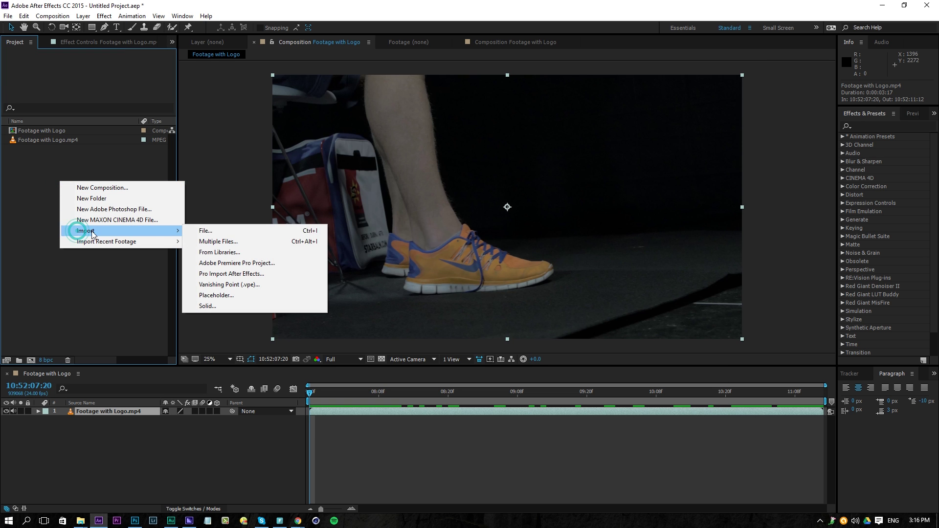
pyautogui.click(204, 230)
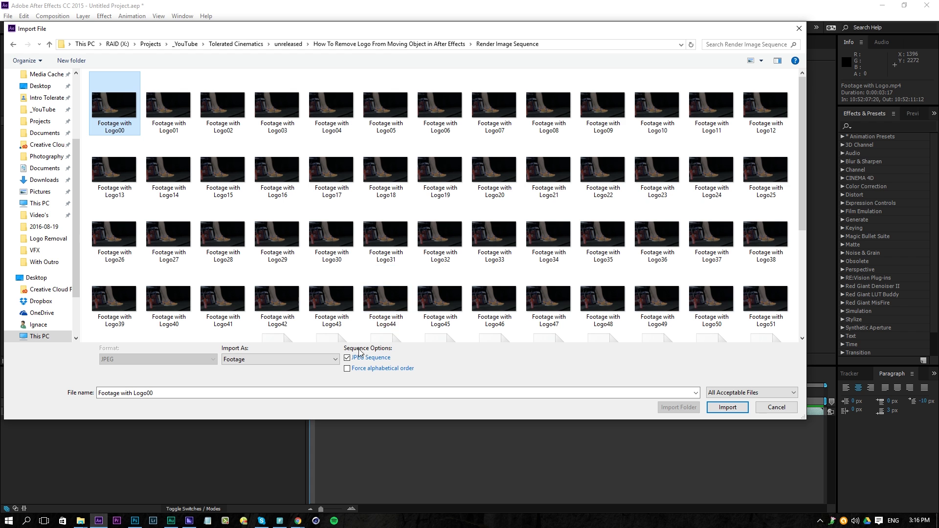
pyautogui.click(727, 407)
pyautogui.moveTo(87, 149); pyautogui.dragTo(140, 409)
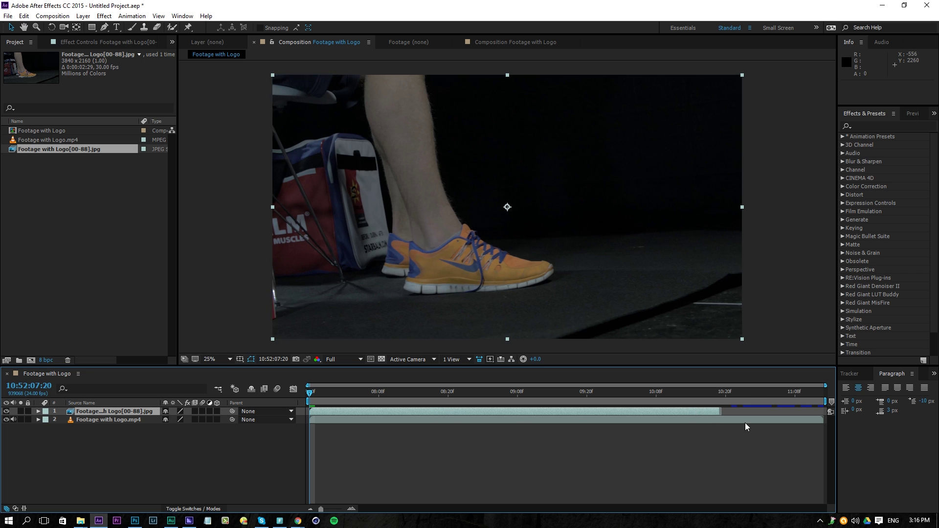
# Interpret the JPEG sequence at 24 fps and extend its layer to the composition end.
pyautogui.rightClick(93, 152)
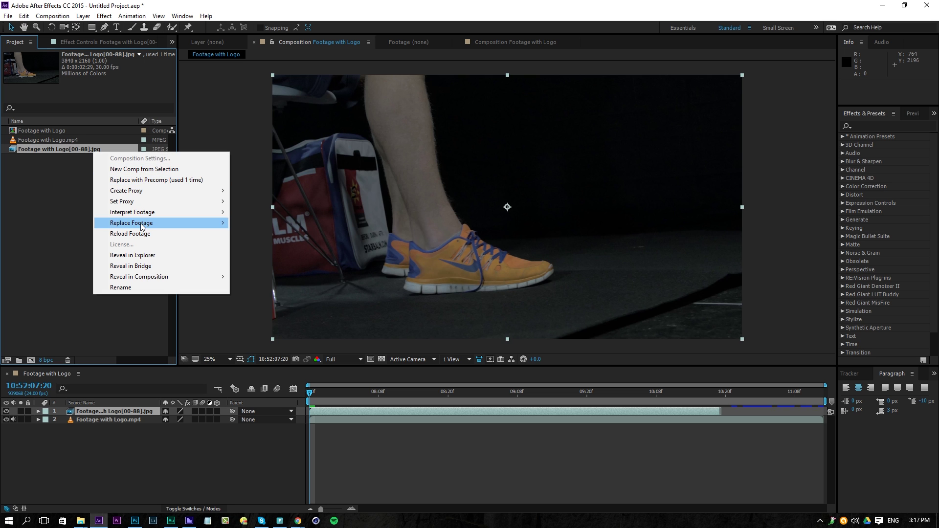
pyautogui.moveTo(145, 215)
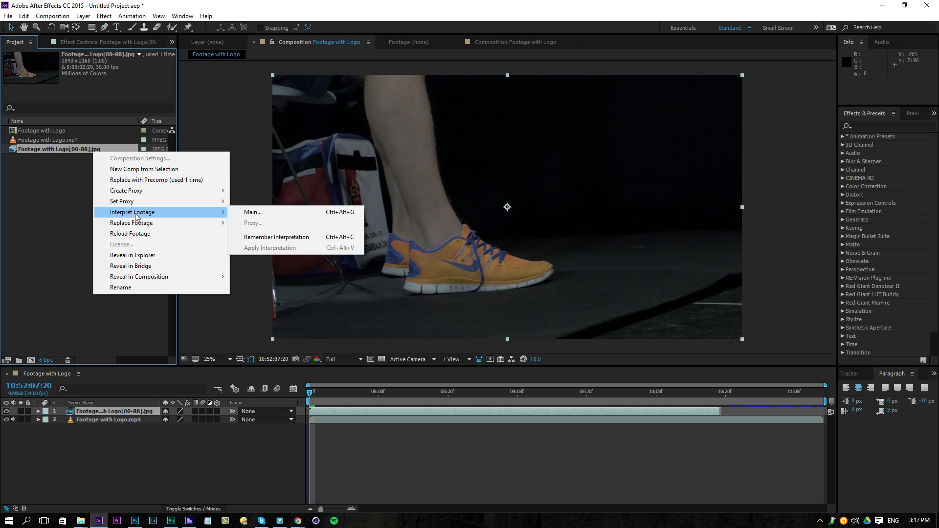
pyautogui.click(242, 211)
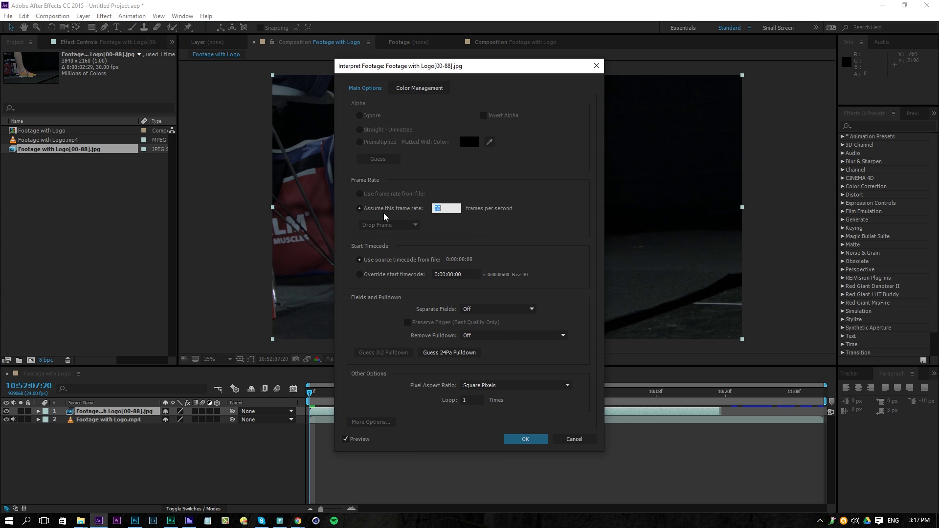
pyautogui.write('24')
pyautogui.press('Return')
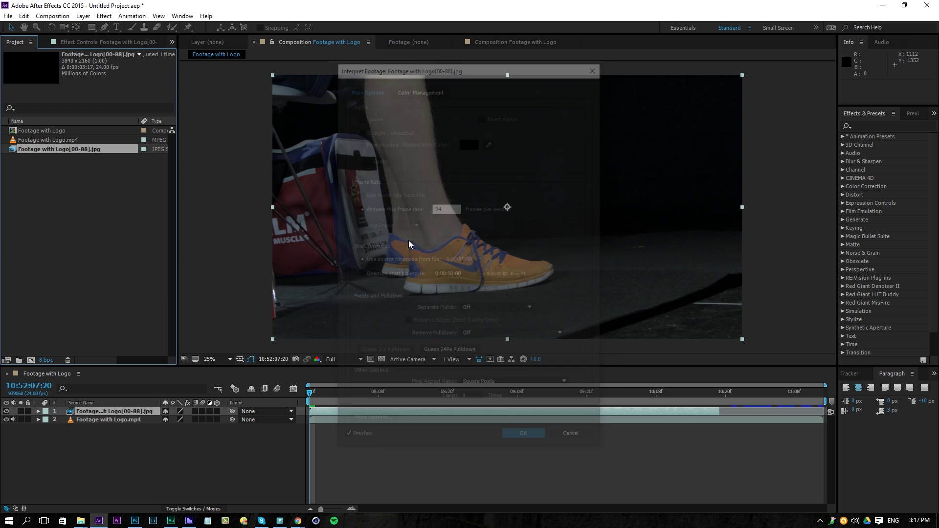
pyautogui.moveTo(722, 415); pyautogui.dragTo(824, 414)
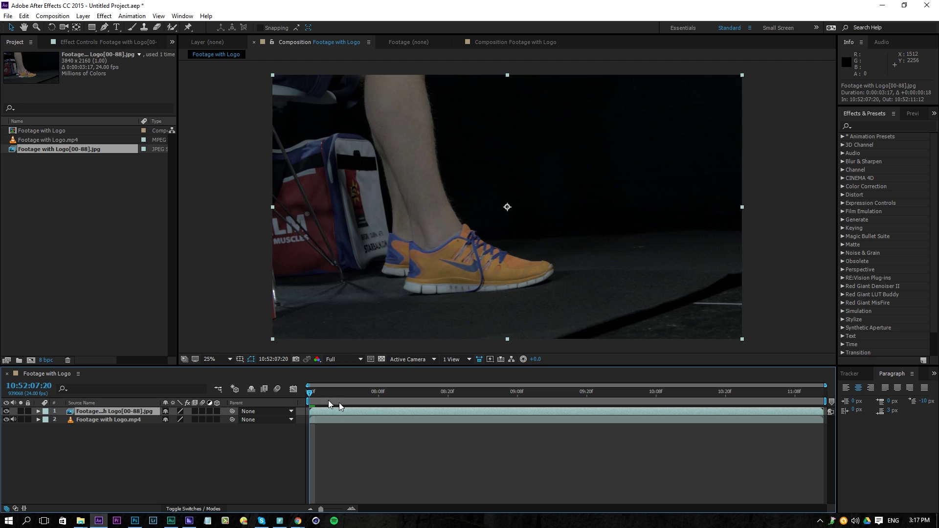
# Confirm the Footage with Logo composition runs at 24 fps in Composition Settings, without changes.
pyautogui.click(132, 419)
pyautogui.rightClick(227, 449)
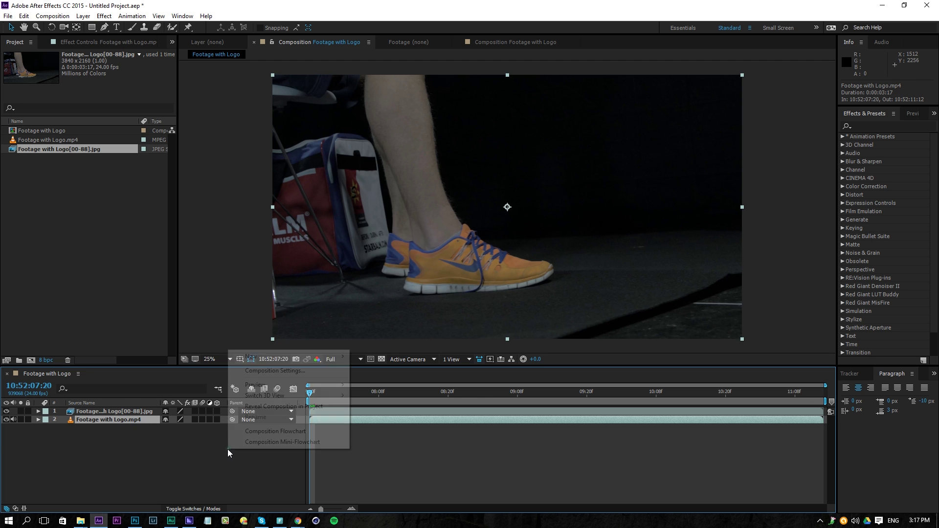
pyautogui.click(279, 370)
pyautogui.click(422, 253)
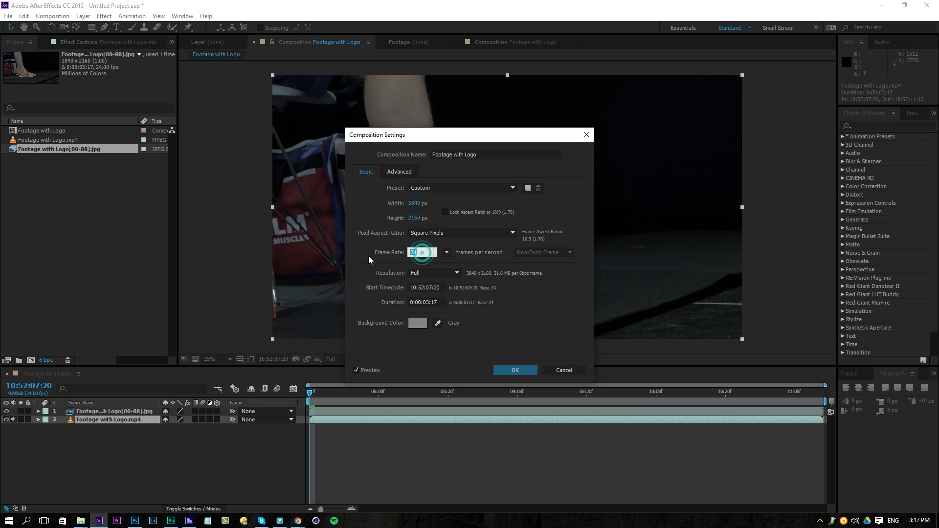
pyautogui.write('24')
pyautogui.click(562, 370)
pyautogui.click(477, 431)
# Scrub through the footage to check playback, then select the JPEG sequence layer.
pyautogui.moveTo(383, 393); pyautogui.dragTo(789, 396)
pyautogui.click(309, 393)
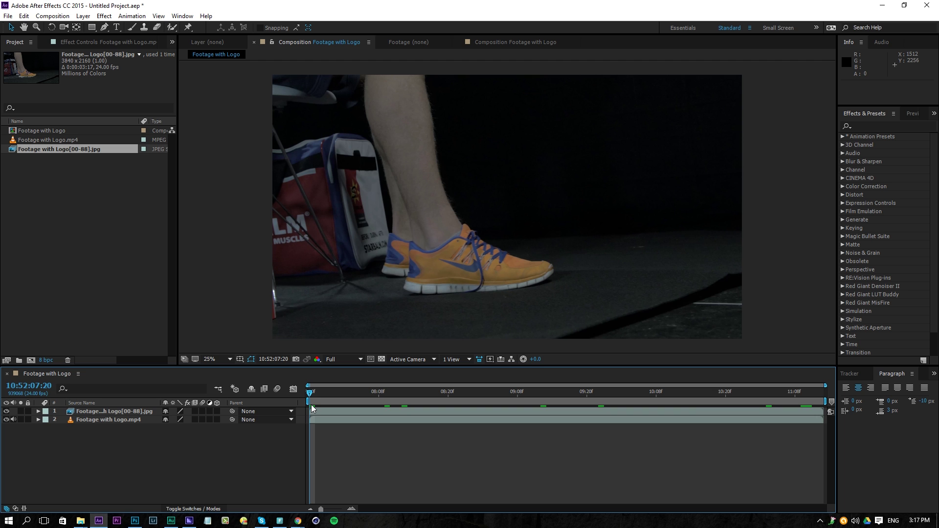
pyautogui.moveTo(320, 392); pyautogui.dragTo(298, 395)
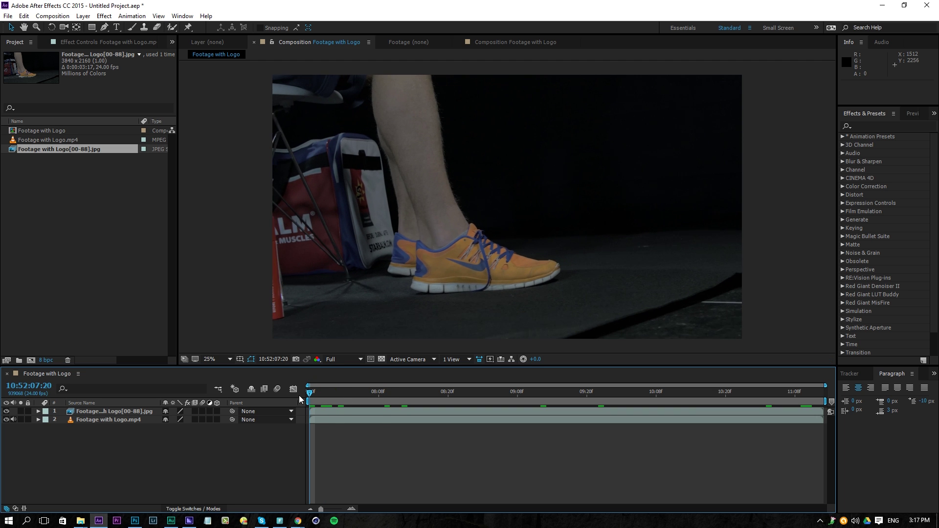
pyautogui.click(337, 413)
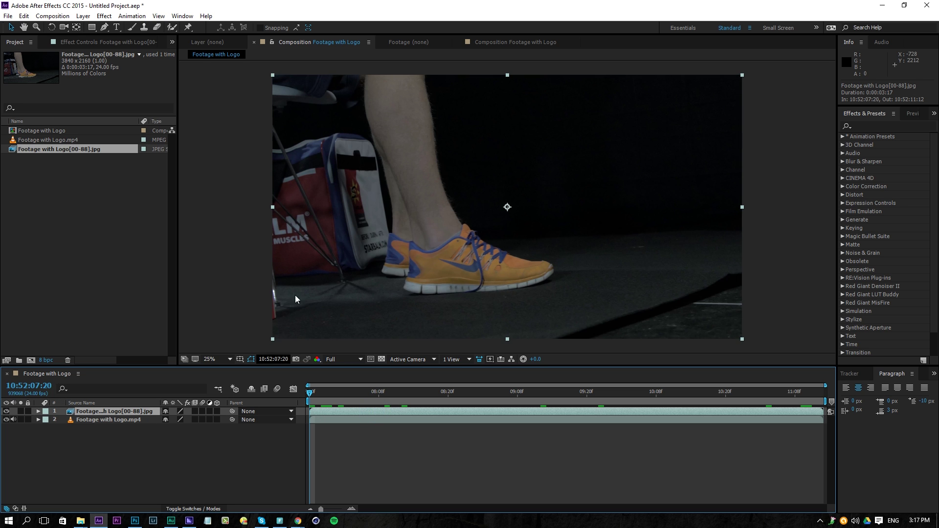
# Send the JPEG layer to mocha AE as project Footage with Logo spanning frames 0–88.
pyautogui.click(133, 17)
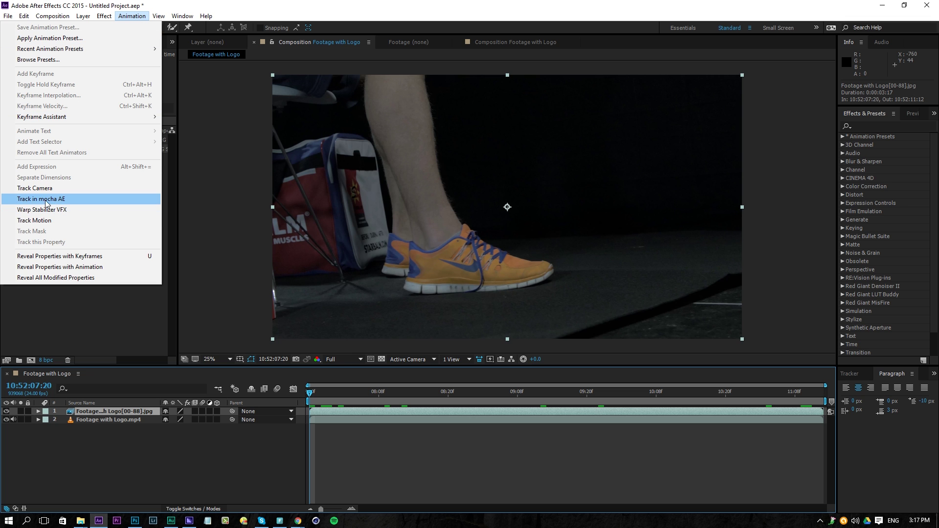
pyautogui.click(65, 201)
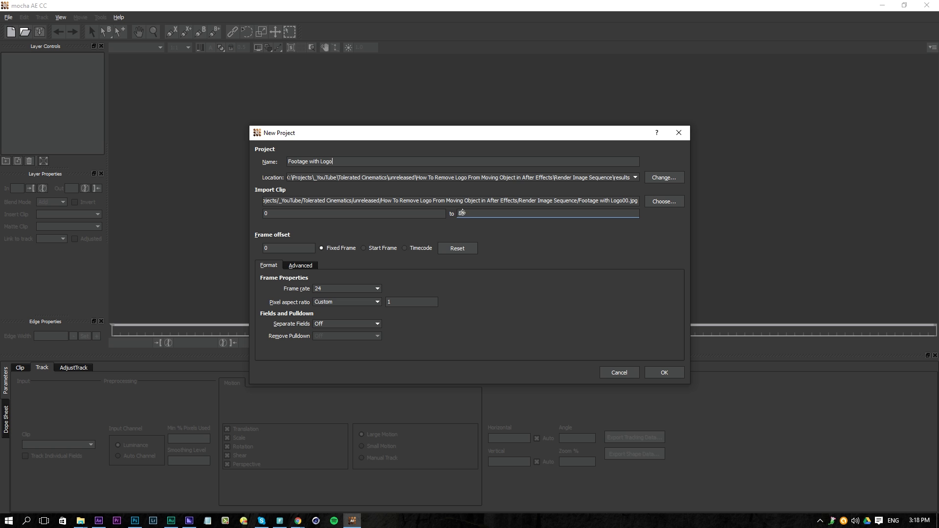
pyautogui.click(664, 373)
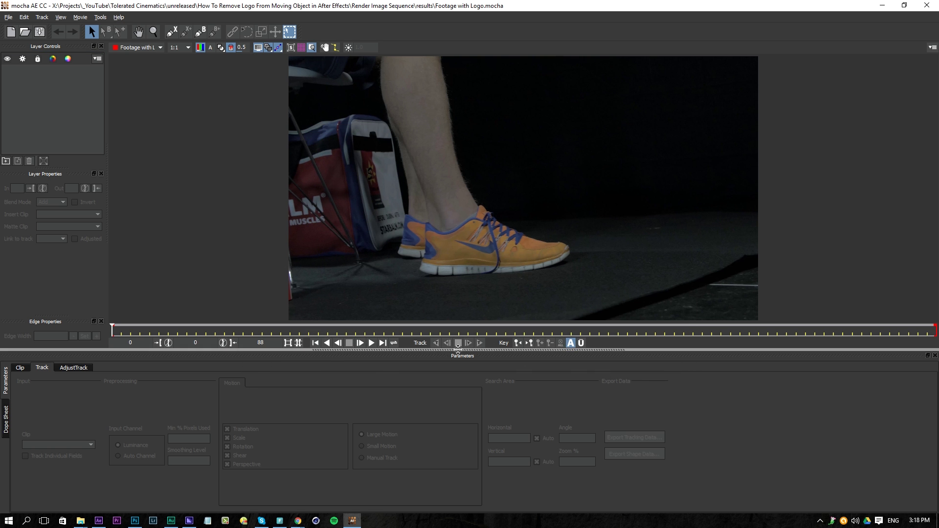
# Play the clip briefly, then return to frame 0.
pyautogui.click(371, 343)
pyautogui.click(350, 343)
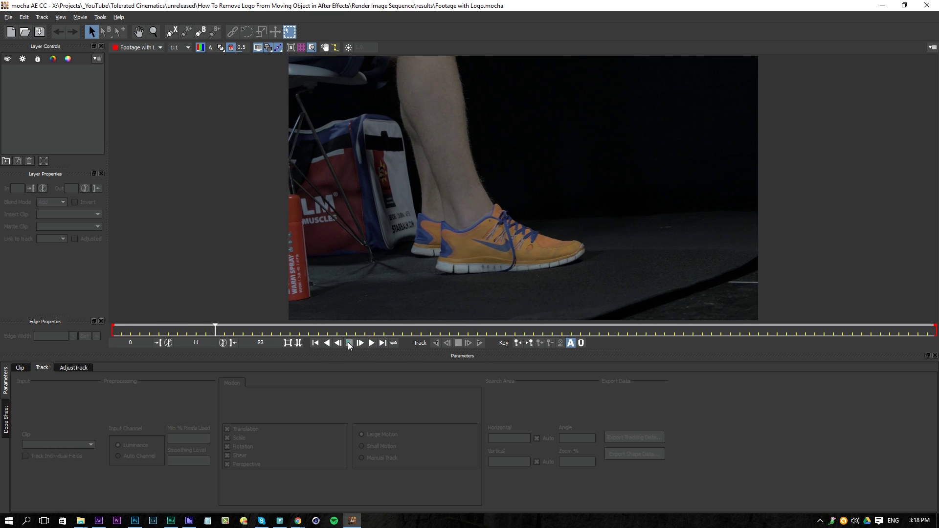
pyautogui.click(315, 343)
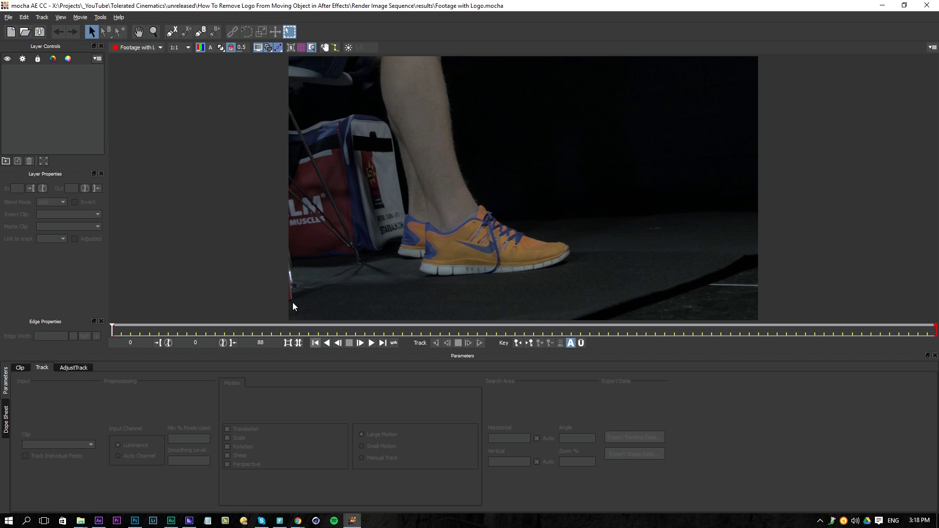
# Place X-Spline points around the logo on the side of the shoe.
pyautogui.click(171, 33)
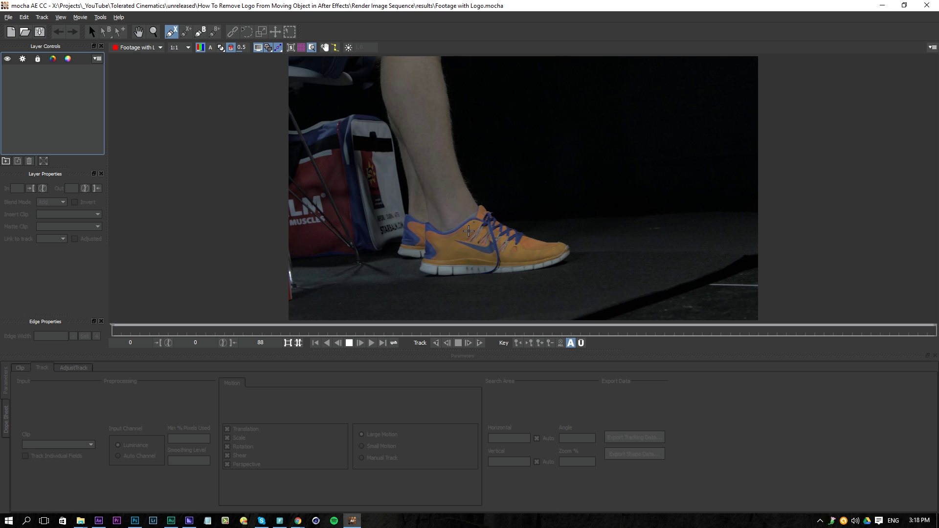
pyautogui.click(469, 229)
pyautogui.click(481, 215)
pyautogui.click(443, 244)
pyautogui.click(425, 240)
pyautogui.click(445, 271)
pyautogui.click(470, 270)
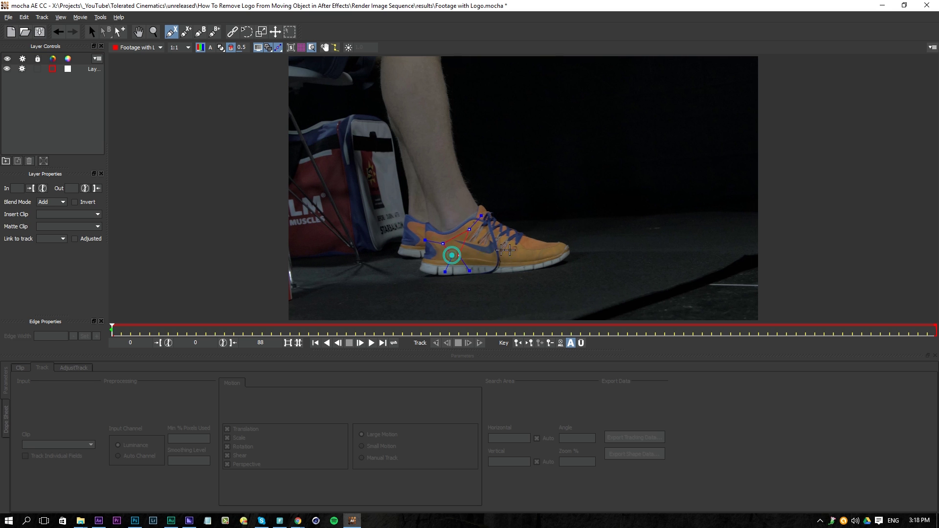
pyautogui.click(524, 258)
pyautogui.click(551, 251)
pyautogui.click(511, 233)
# Add more outline points, raise the top point above the laces, and close the spline.
pyautogui.click(472, 260)
pyautogui.click(480, 243)
pyautogui.click(494, 244)
pyautogui.moveTo(474, 212); pyautogui.dragTo(502, 202)
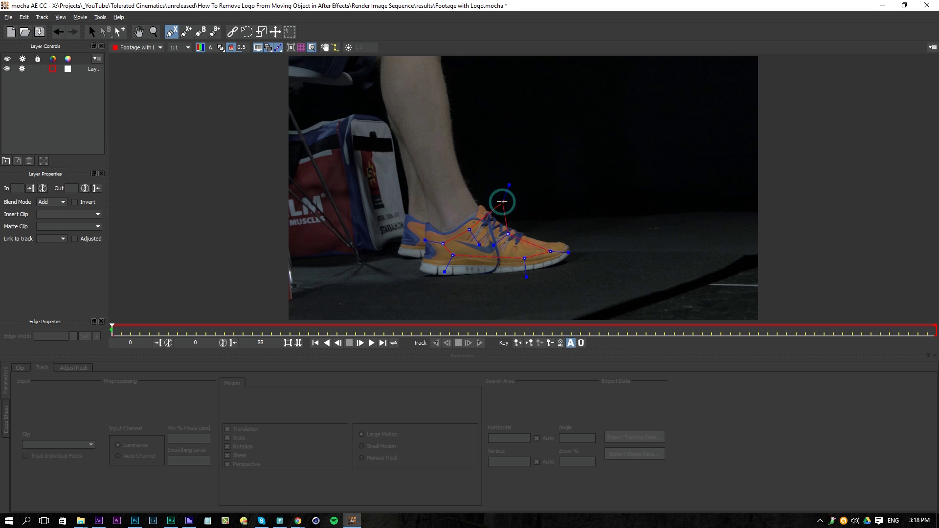
pyautogui.rightClick(502, 202)
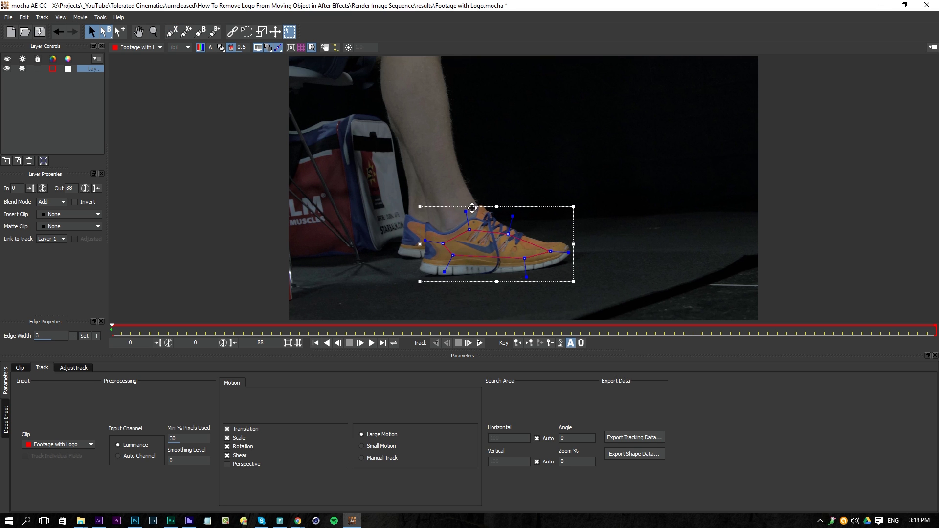
# Track Layer 1 forward through frames 0–88 and copy After Effects Transform Data to the clipboard.
pyautogui.click(479, 344)
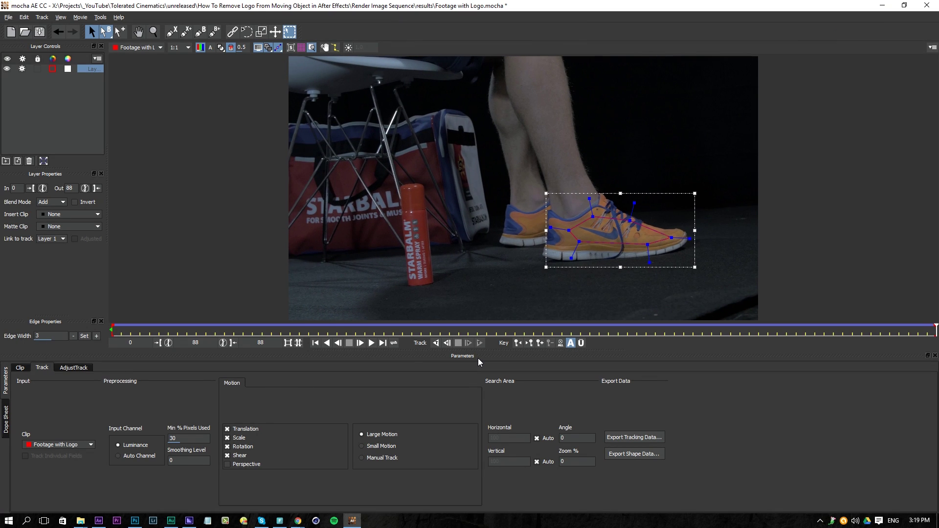
pyautogui.click(624, 438)
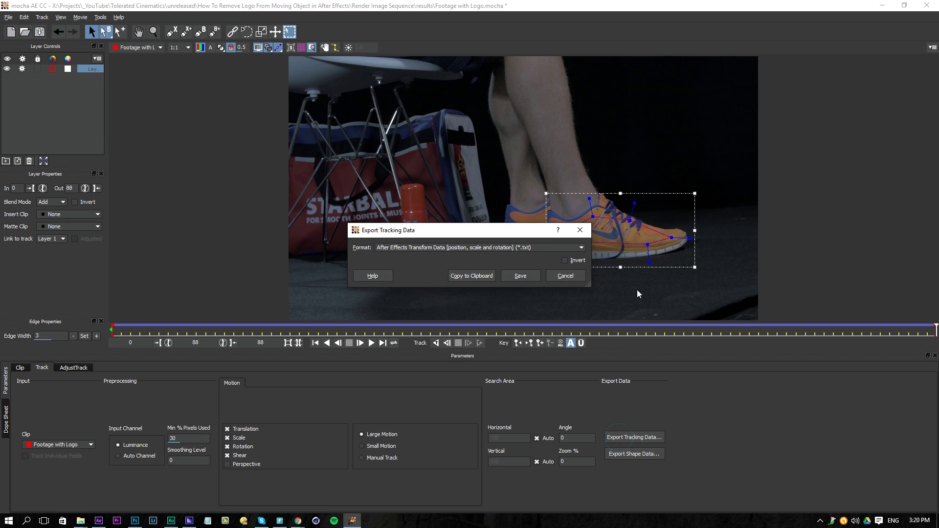
pyautogui.click(402, 248)
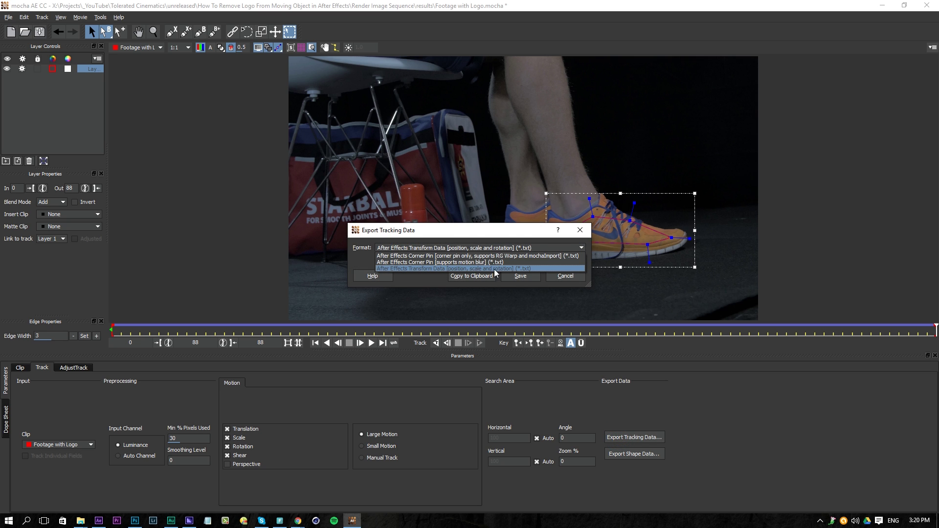
pyautogui.click(509, 268)
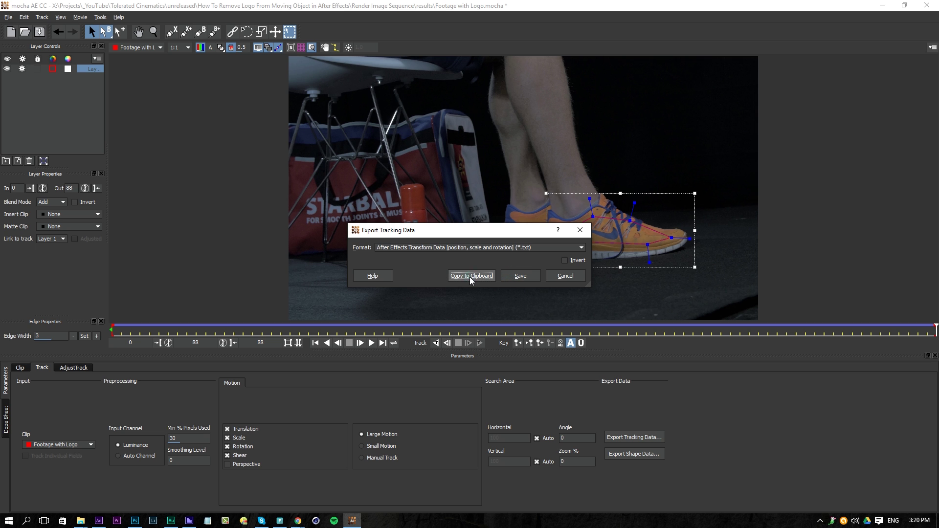
pyautogui.click(469, 277)
# Add a Null Object layer and paste the mocha tracking keyframes onto Null 1.
pyautogui.click(99, 521)
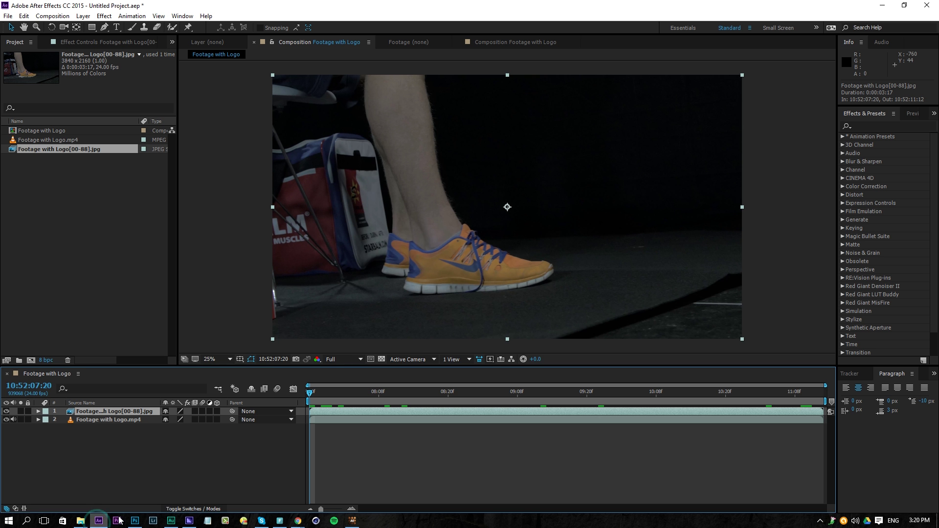
pyautogui.rightClick(152, 462)
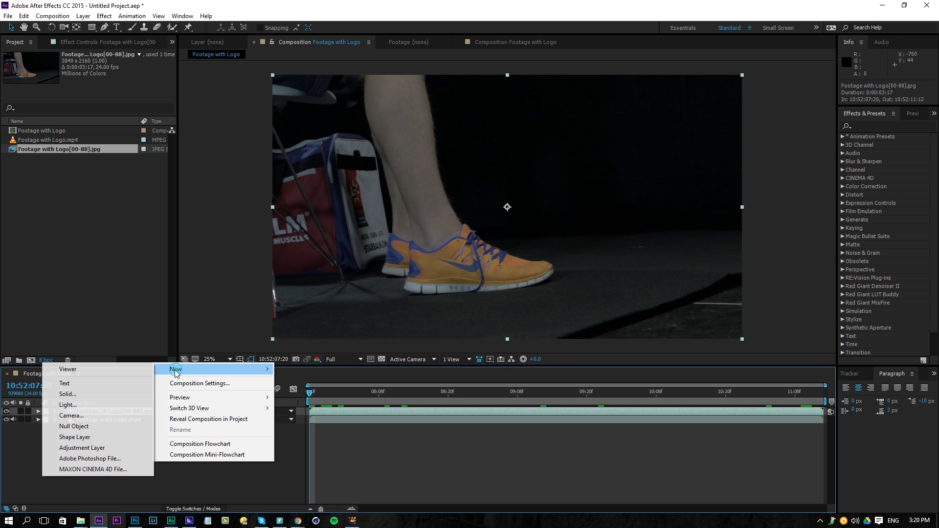
pyautogui.click(74, 427)
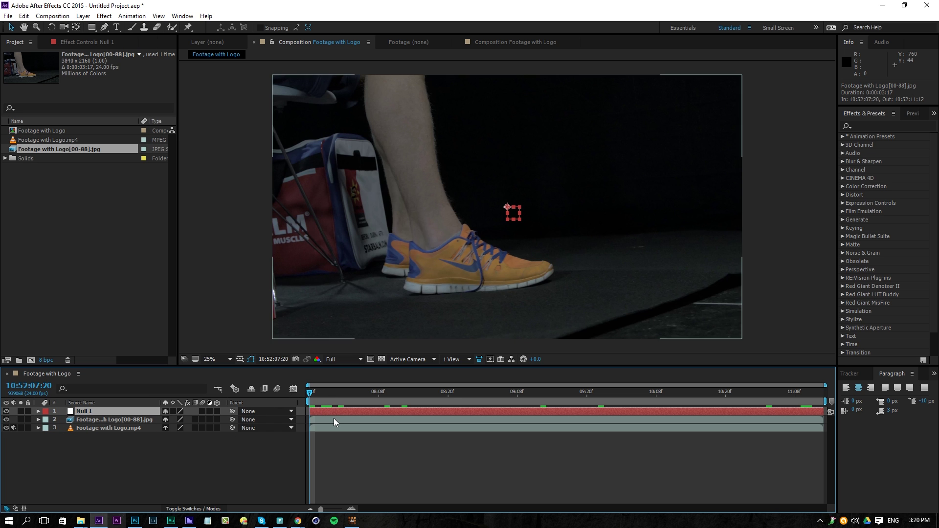
pyautogui.click(24, 16)
pyautogui.click(34, 118)
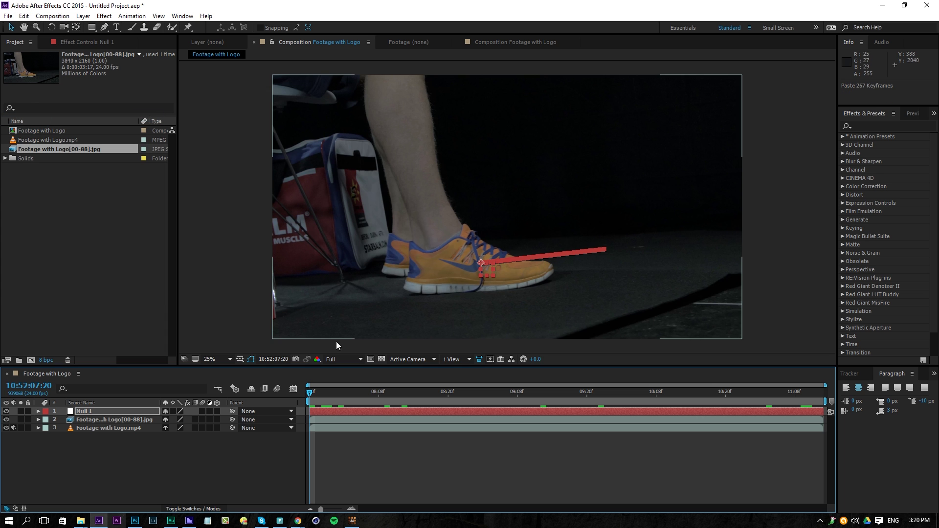
# Preview Null 1 following the shoe, then deselect it.
pyautogui.press('space')
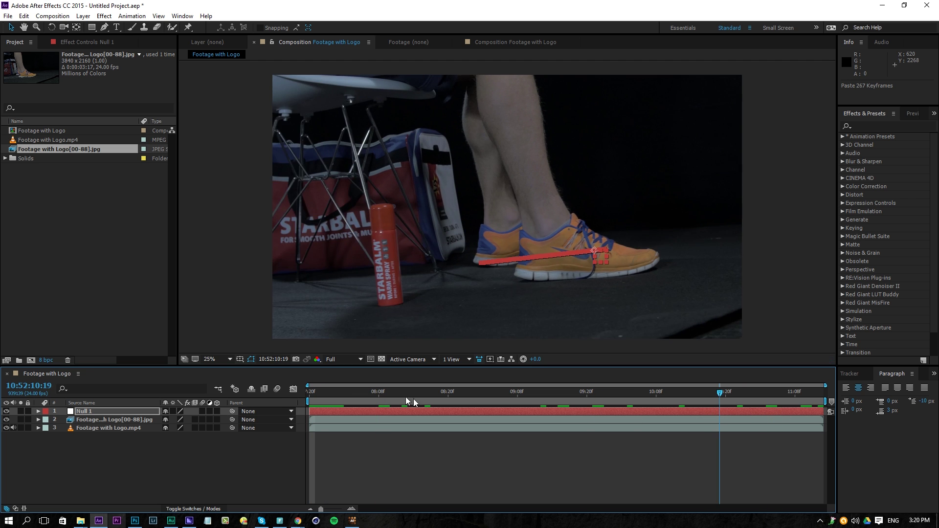
pyautogui.press('space')
pyautogui.click(442, 450)
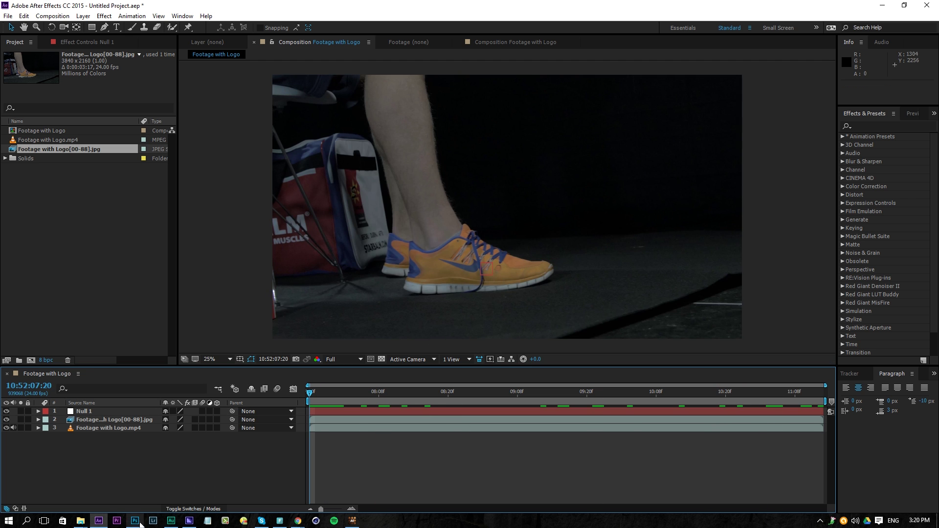
# Open Footage with Logo00.jpg from the Render Image Sequence folder in Photoshop.
pyautogui.click(134, 520)
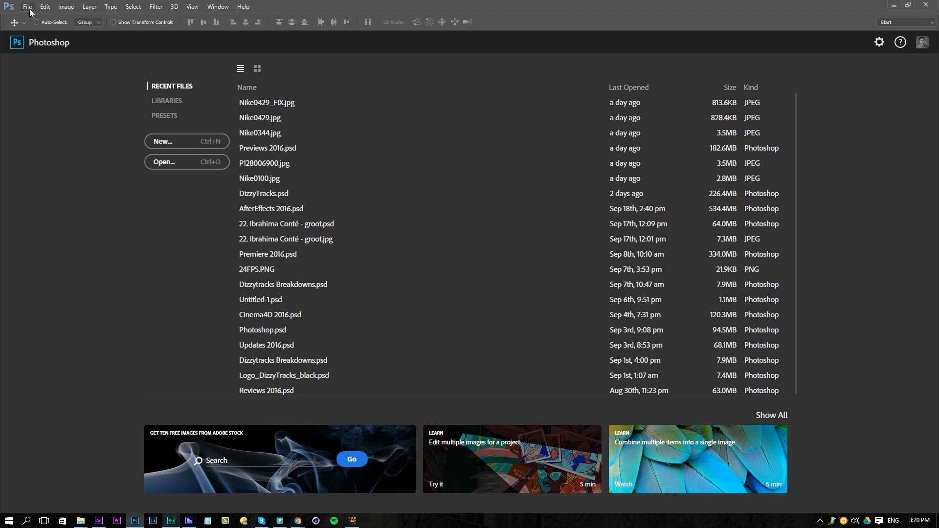
pyautogui.click(28, 7)
pyautogui.click(42, 25)
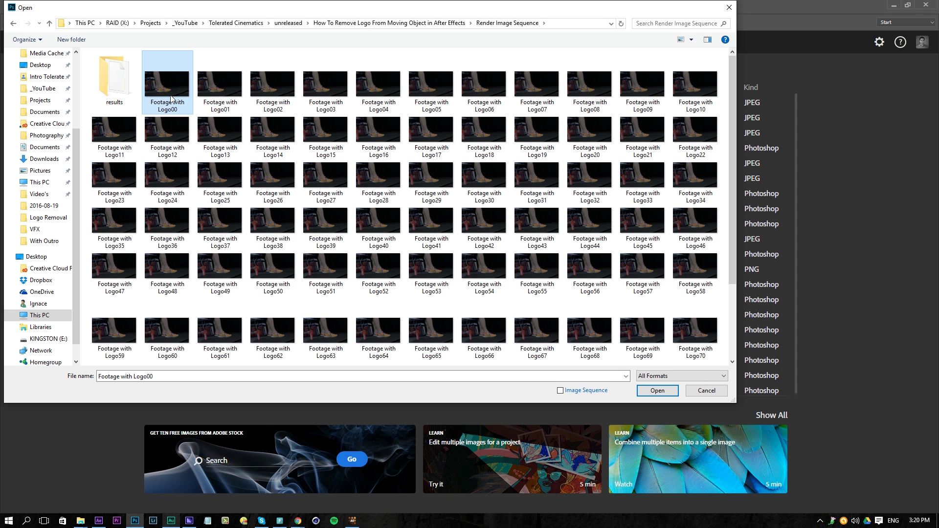
pyautogui.click(656, 389)
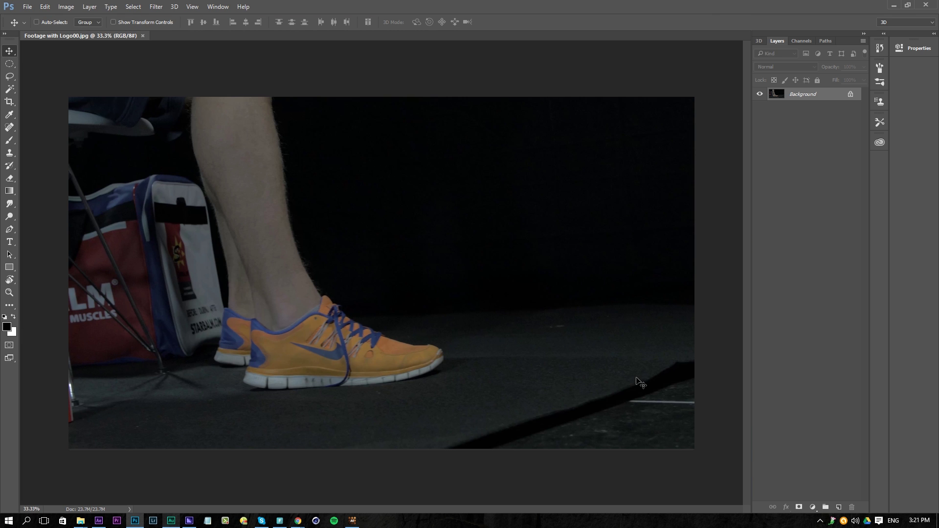
pyautogui.scroll(8, 293, 371)
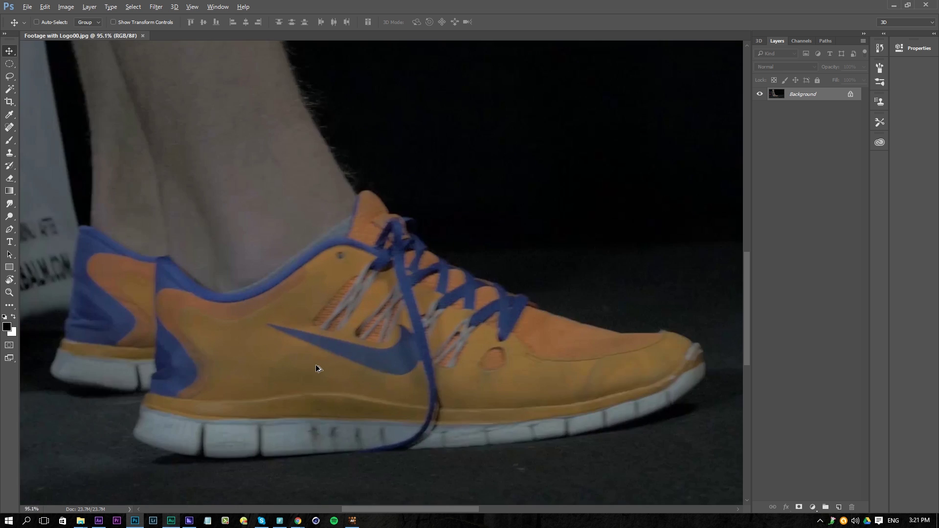
# Start a Pen path above the swoosh and curve it down along the lace.
pyautogui.scroll(-1, 341, 362)
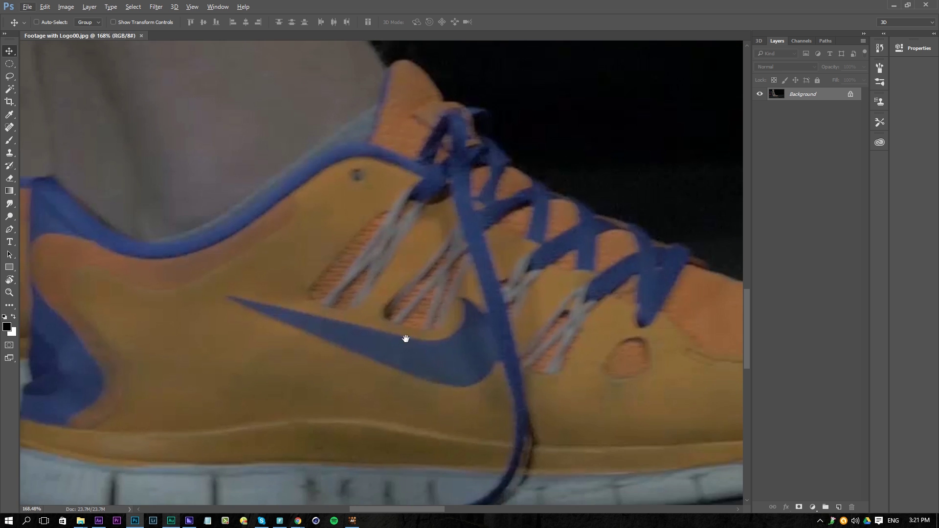
pyautogui.scroll(-2, 405, 338)
pyautogui.scroll(4, 463, 306)
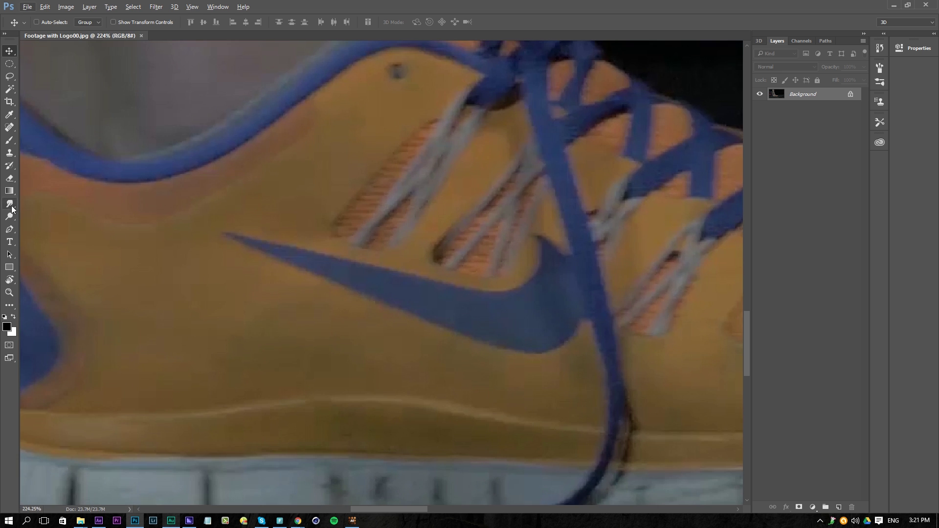
pyautogui.click(9, 230)
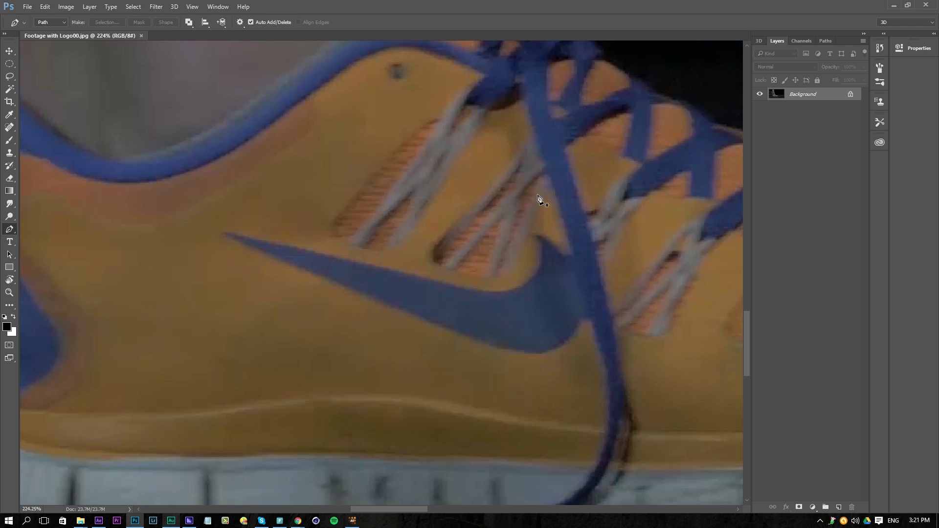
pyautogui.click(536, 142)
pyautogui.moveTo(577, 269); pyautogui.dragTo(588, 316)
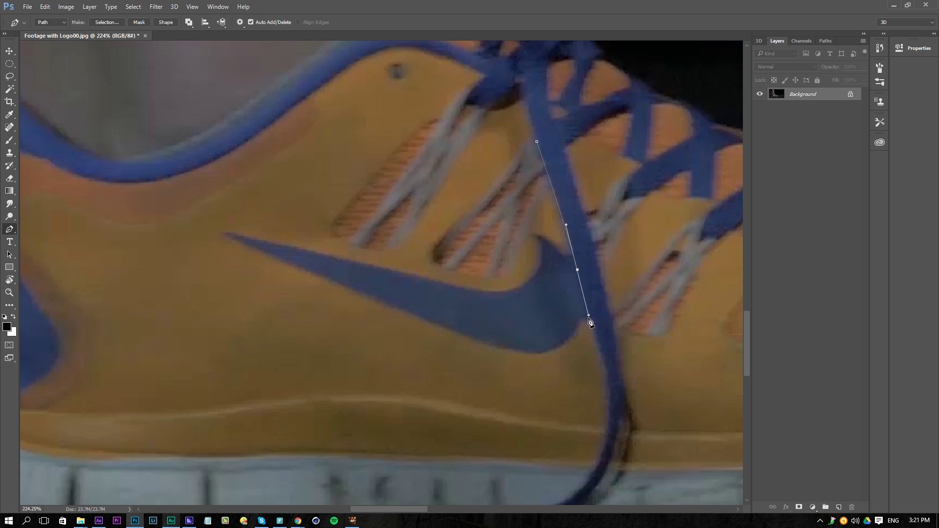
pyautogui.moveTo(605, 366); pyautogui.dragTo(604, 385)
# Continue the path under and around the swoosh tail, closing it at the start point.
pyautogui.click(467, 386)
pyautogui.click(203, 294)
pyautogui.click(148, 218)
pyautogui.click(222, 192)
pyautogui.click(325, 139)
pyautogui.click(536, 142)
# Convert the closed path into a selection with zero feather.
pyautogui.rightClick(469, 182)
pyautogui.click(532, 229)
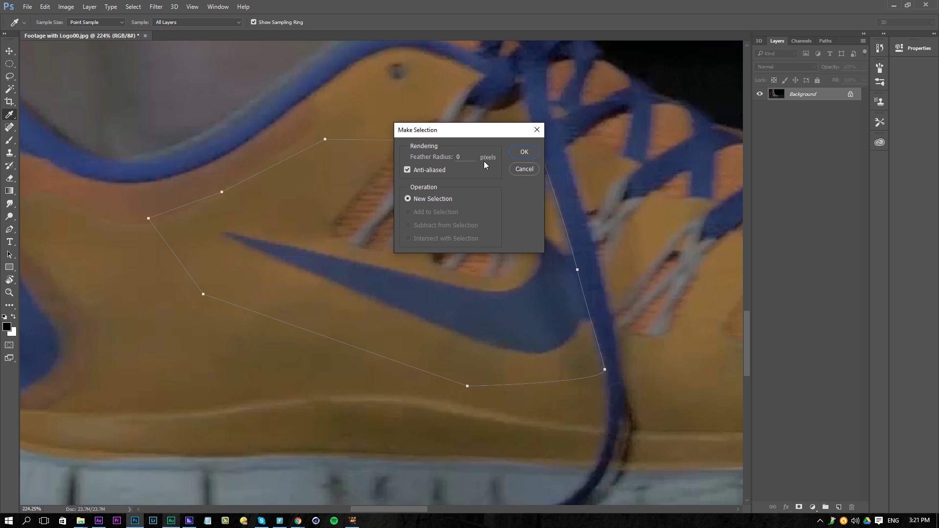
pyautogui.click(524, 154)
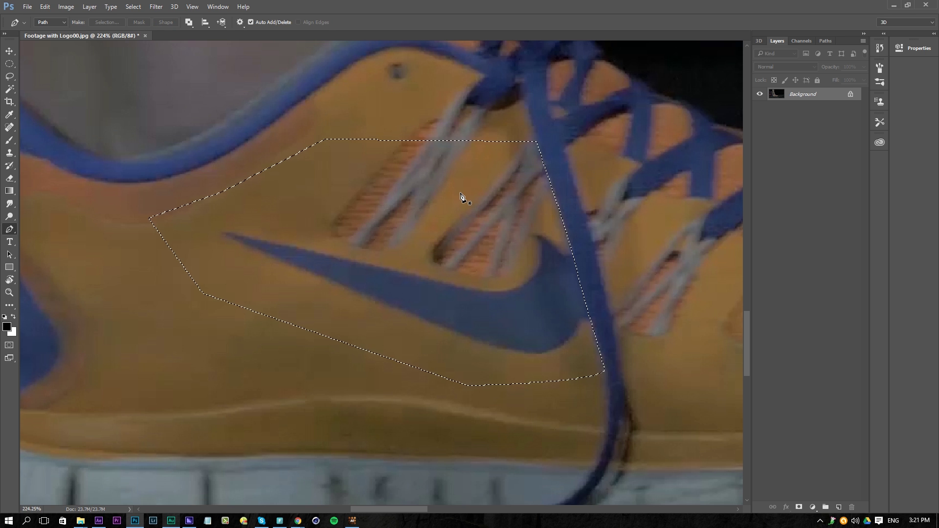
# Select the Clone Stamp tool and set a soft, 0% hardness brush sized to about 13 px.
pyautogui.click(9, 152)
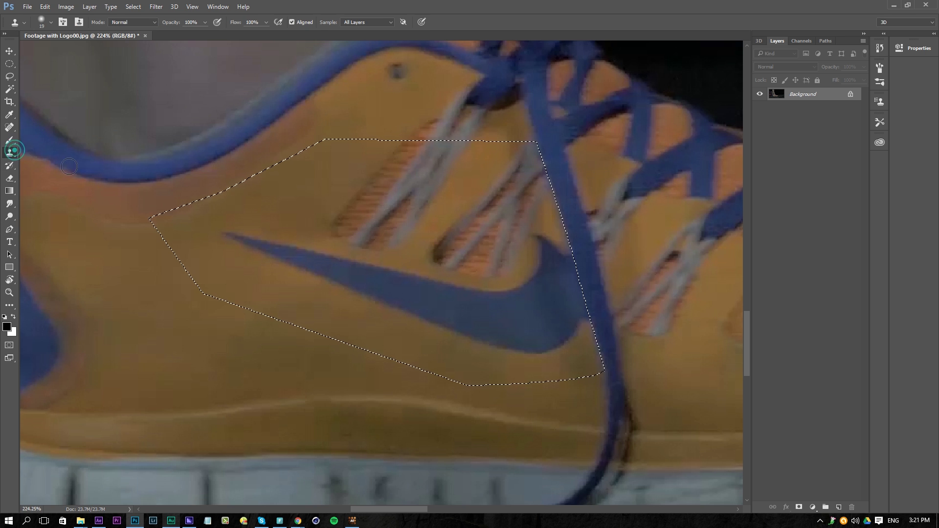
pyautogui.moveTo(378, 224); pyautogui.dragTo(455, 165)
pyautogui.rightClick(296, 131)
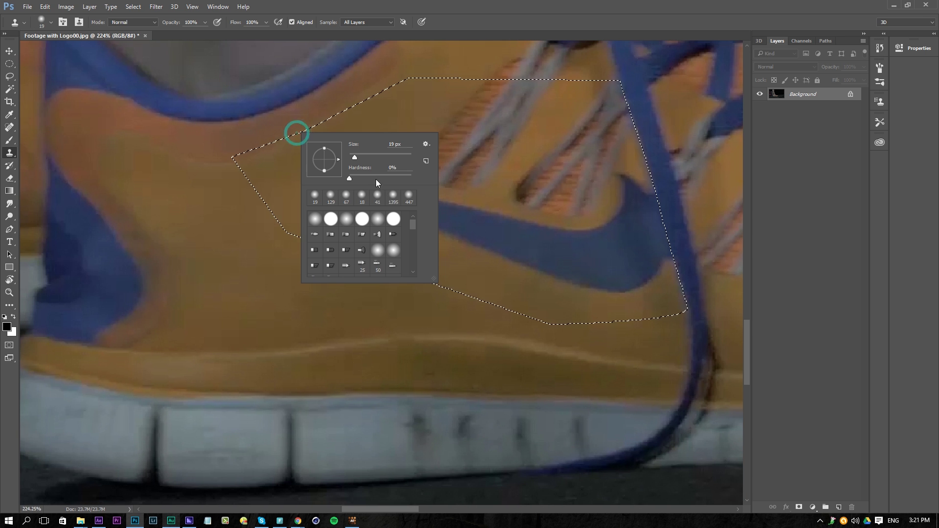
pyautogui.moveTo(355, 158); pyautogui.dragTo(351, 158)
pyautogui.click(286, 212)
pyautogui.moveTo(300, 209)
pyautogui.mouseDown()
pyautogui.moveTo(333, 204)
pyautogui.moveTo(363, 175)
pyautogui.moveTo(307, 212)
pyautogui.moveTo(388, 174)
pyautogui.moveTo(388, 155)
pyautogui.moveTo(311, 191)
pyautogui.moveTo(322, 222)
pyautogui.moveTo(306, 209)
pyautogui.moveTo(367, 211)
pyautogui.moveTo(282, 210)
pyautogui.mouseUp()
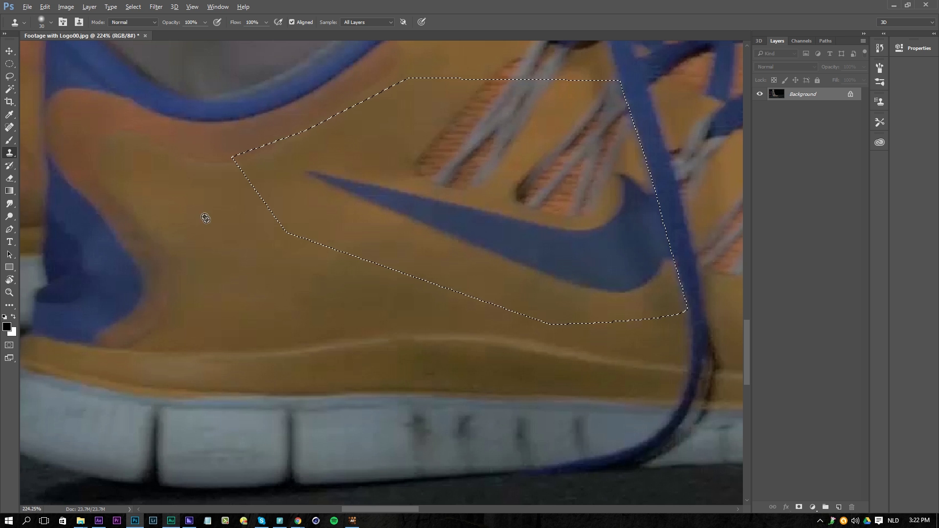
# Sample clean orange leather and paint it over the swoosh's tip, body and blue areas.
pyautogui.keyDown('alt'); pyautogui.click(185, 214); pyautogui.keyUp('alt')
pyautogui.moveTo(314, 176); pyautogui.dragTo(386, 212)
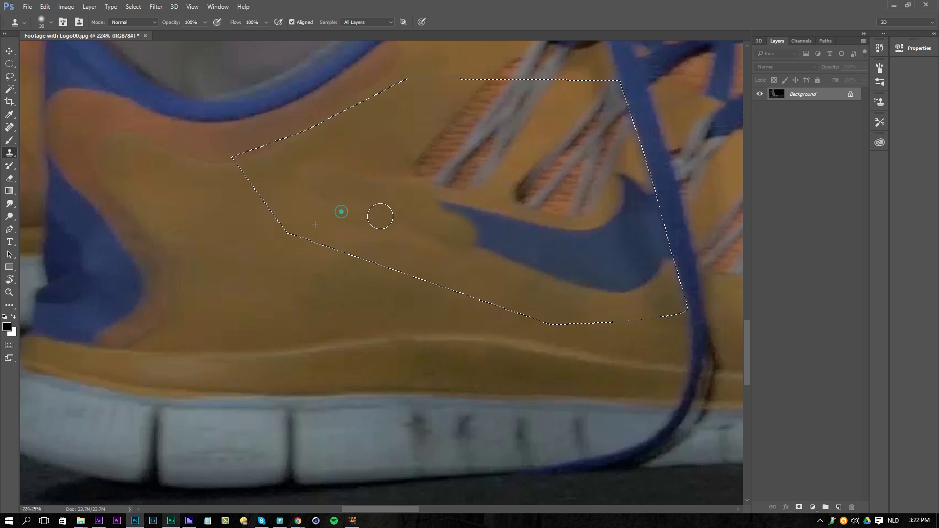
pyautogui.moveTo(380, 216)
pyautogui.mouseDown()
pyautogui.moveTo(328, 203)
pyautogui.moveTo(503, 251)
pyautogui.moveTo(466, 239)
pyautogui.moveTo(603, 293)
pyautogui.moveTo(637, 290)
pyautogui.moveTo(569, 279)
pyautogui.moveTo(602, 282)
pyautogui.moveTo(420, 209)
pyautogui.moveTo(465, 244)
pyautogui.moveTo(649, 283)
pyautogui.moveTo(433, 207)
pyautogui.moveTo(615, 271)
pyautogui.moveTo(472, 216)
pyautogui.mouseUp()
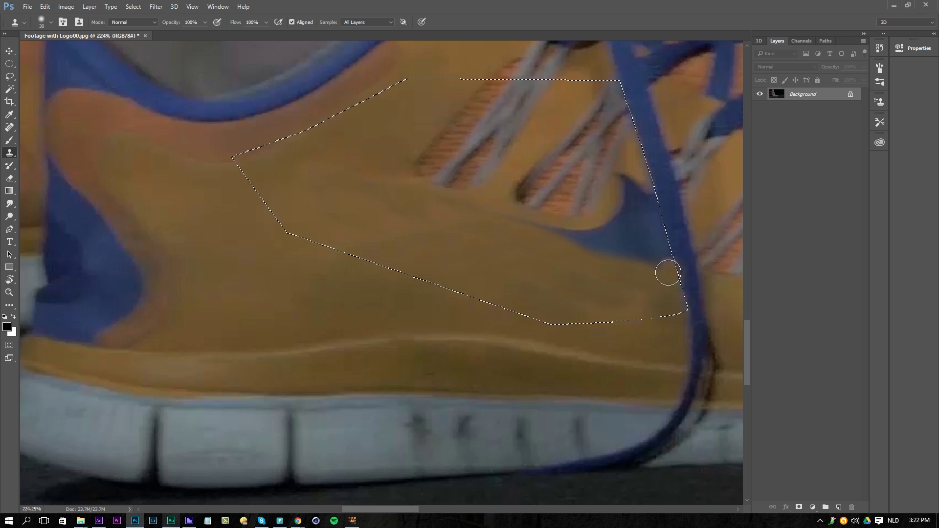
pyautogui.moveTo(668, 273)
pyautogui.mouseDown()
pyautogui.moveTo(541, 227)
pyautogui.moveTo(457, 223)
pyautogui.moveTo(687, 272)
pyautogui.moveTo(667, 254)
pyautogui.moveTo(544, 235)
pyautogui.moveTo(706, 268)
pyautogui.moveTo(710, 300)
pyautogui.moveTo(692, 288)
pyautogui.moveTo(700, 267)
pyautogui.moveTo(677, 252)
pyautogui.moveTo(682, 246)
pyautogui.mouseUp()
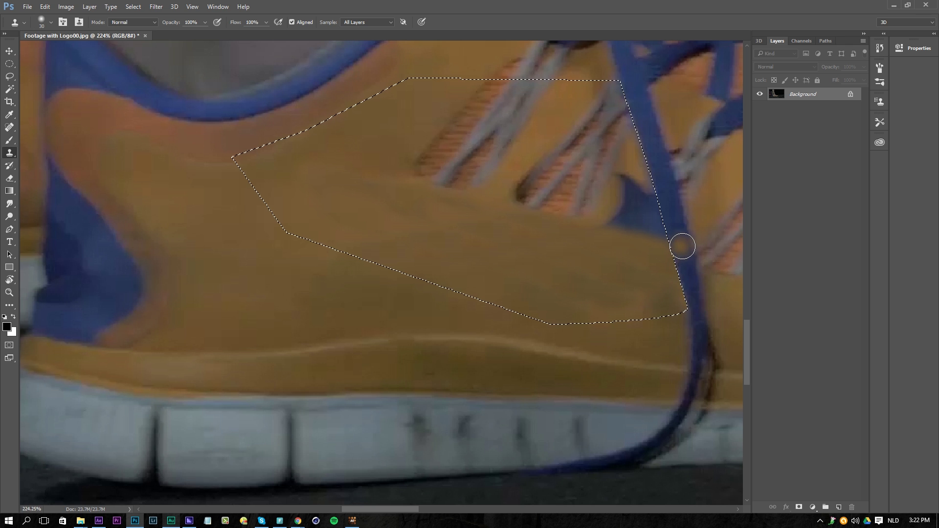
pyautogui.moveTo(632, 232)
pyautogui.mouseDown()
pyautogui.moveTo(604, 227)
pyautogui.moveTo(599, 241)
pyautogui.mouseUp()
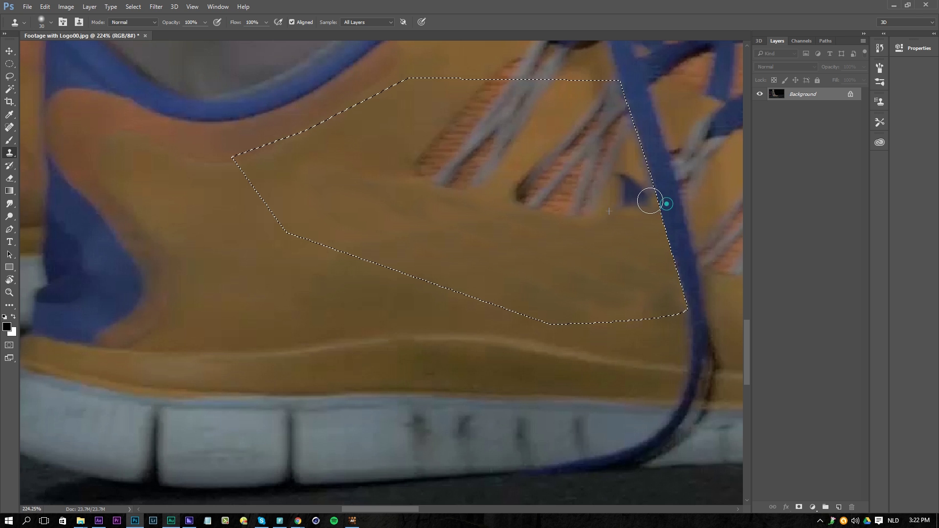
pyautogui.moveTo(651, 200); pyautogui.dragTo(625, 205)
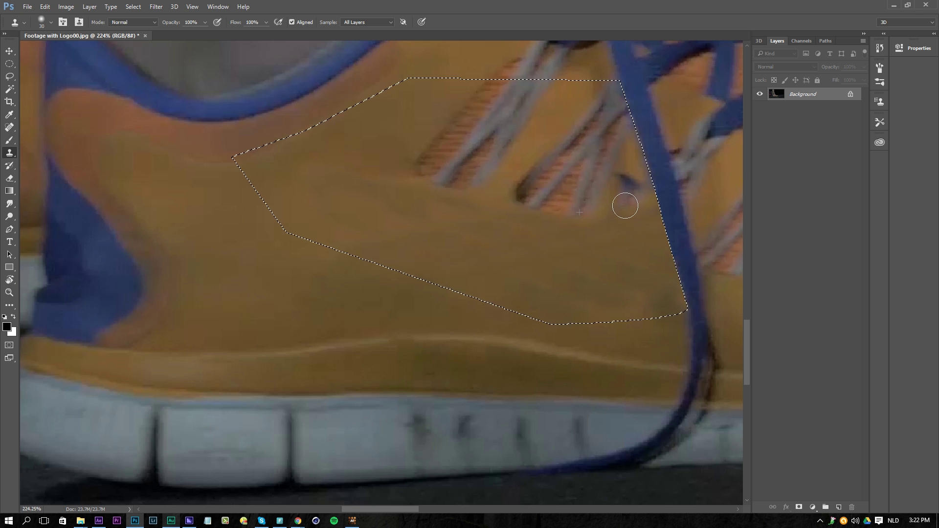
# Resample nearby leather and dab over the leftover blue along the swoosh's edges.
pyautogui.click(610, 241)
pyautogui.click(619, 206)
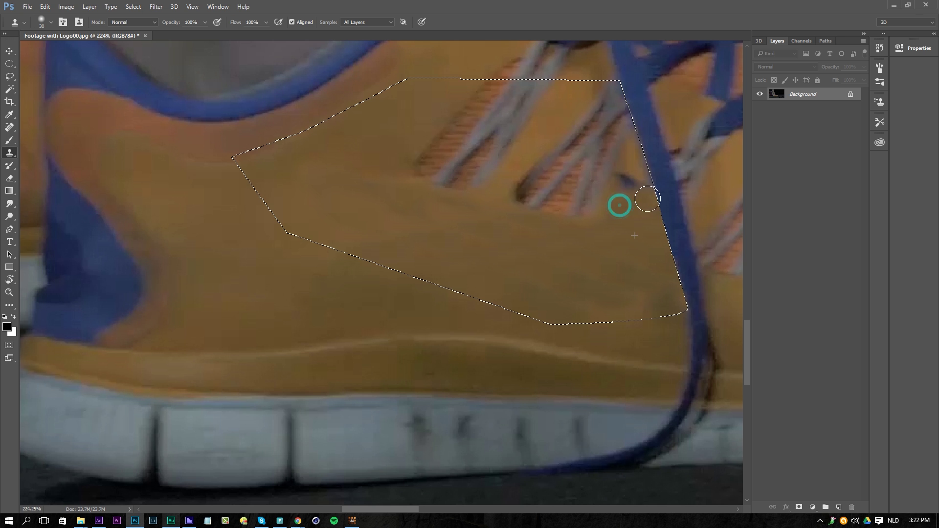
pyautogui.click(516, 251)
pyautogui.click(639, 184)
pyautogui.click(625, 183)
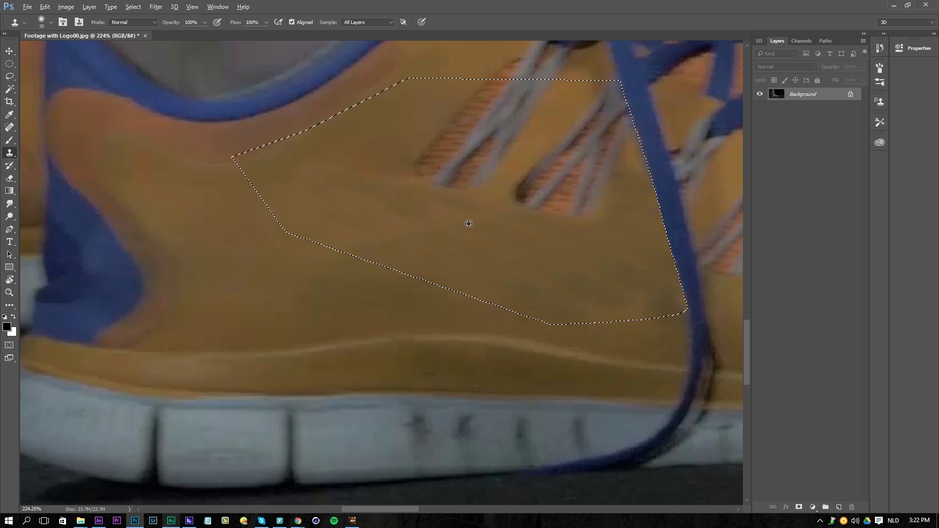
pyautogui.scroll(-5, 495, 204)
# Save the cleaned frame as Footage with Logo00_FIX.jpg at JPEG quality 12 (Maximum).
pyautogui.scroll(-2, 497, 204)
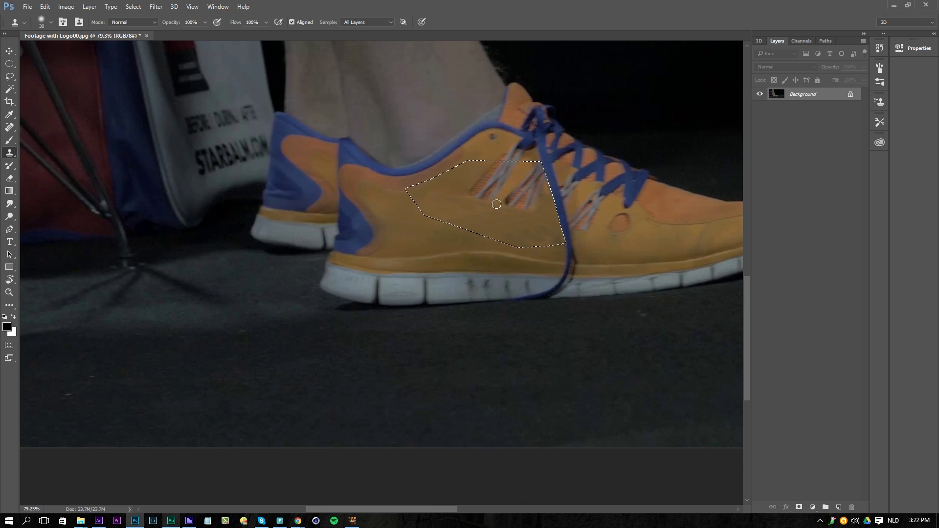
pyautogui.scroll(-4, 490, 246)
pyautogui.scroll(-2, 490, 244)
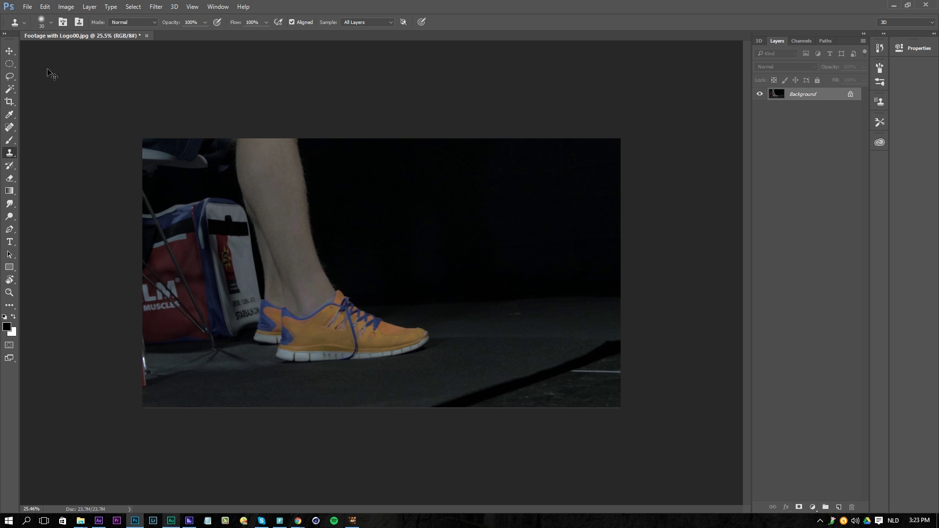
pyautogui.hotkey('ctrl', 'shift', 's')
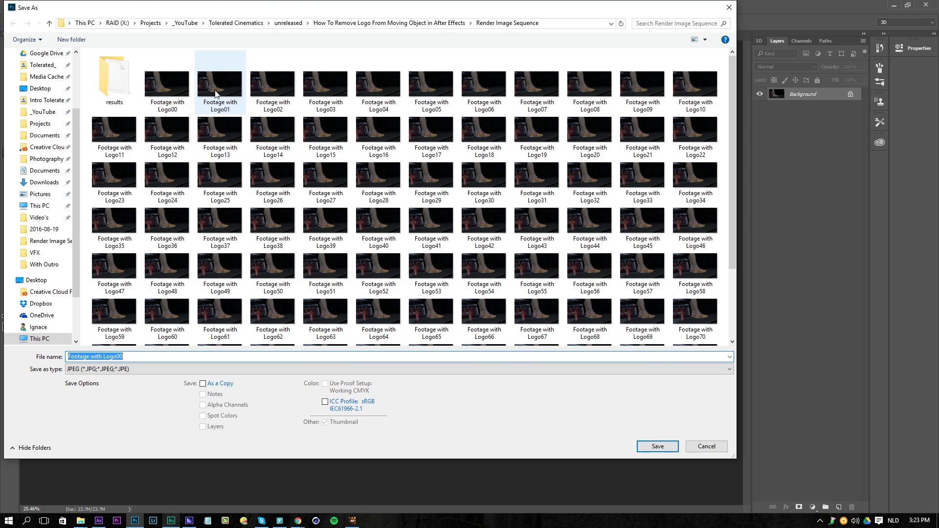
pyautogui.click(124, 357)
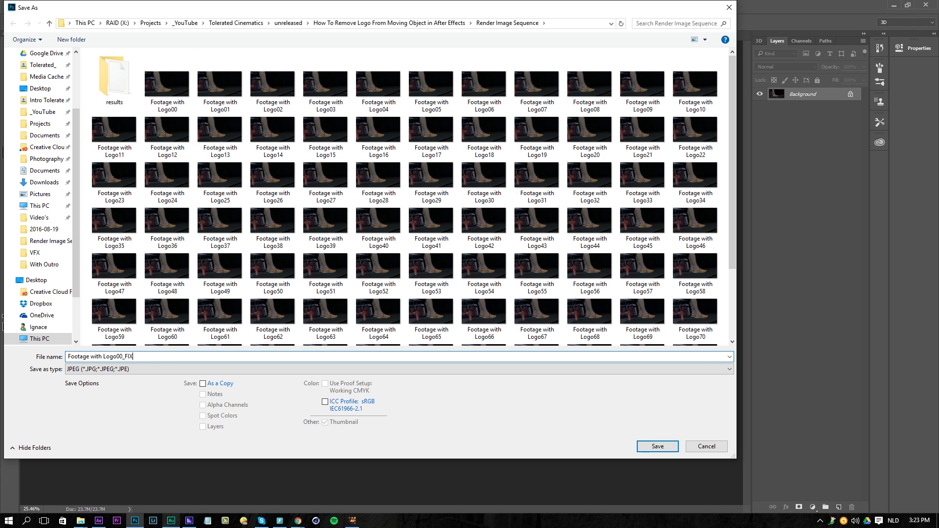
pyautogui.press('Return')
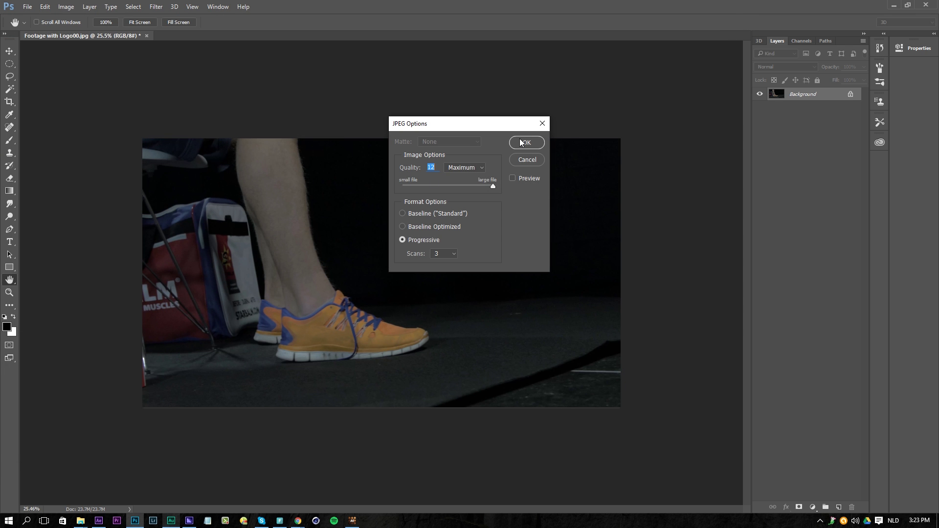
pyautogui.click(526, 143)
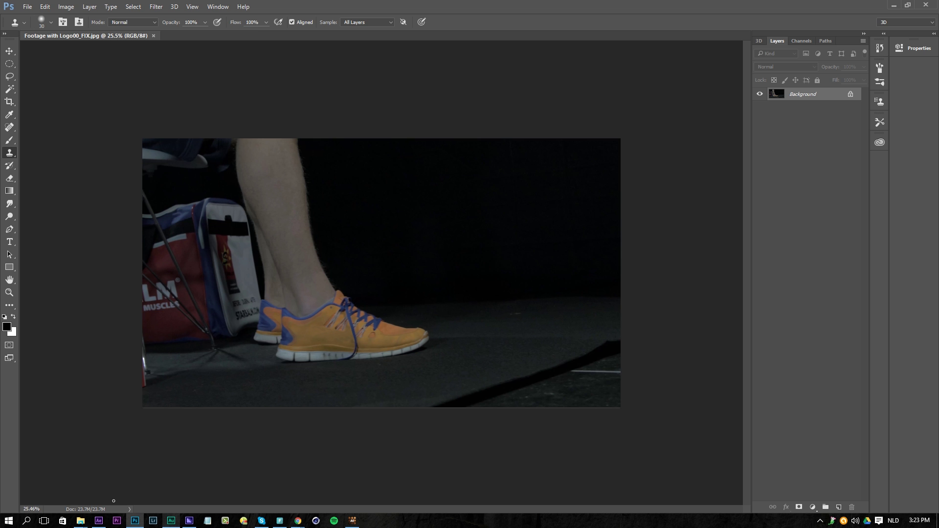
pyautogui.scroll(3, 335, 302)
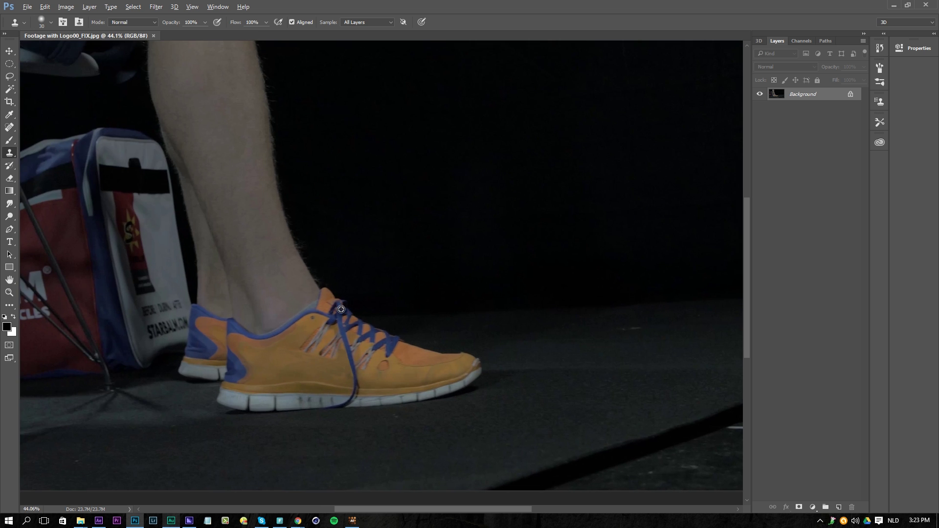
# Import Footage with Logo00_FIX.jpg into the project and drag it into the timeline as a layer.
pyautogui.click(98, 520)
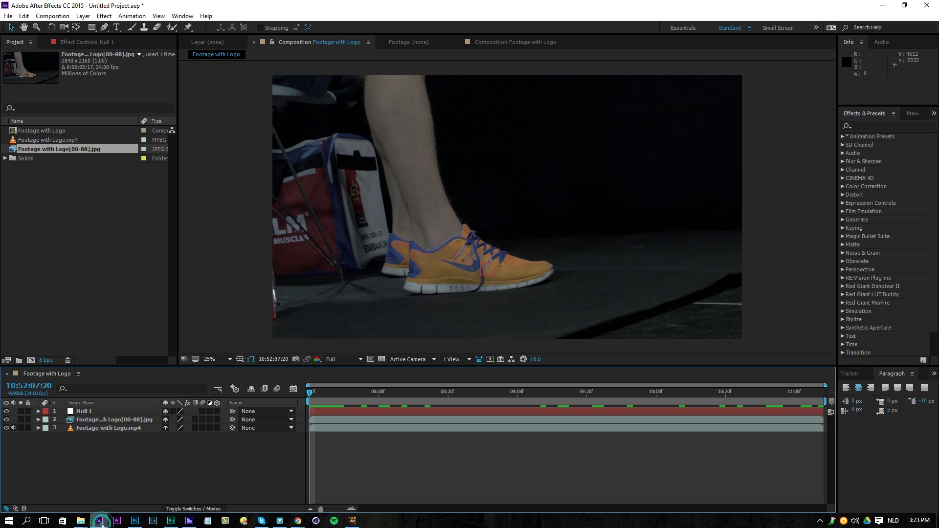
pyautogui.rightClick(78, 239)
pyautogui.moveTo(118, 289)
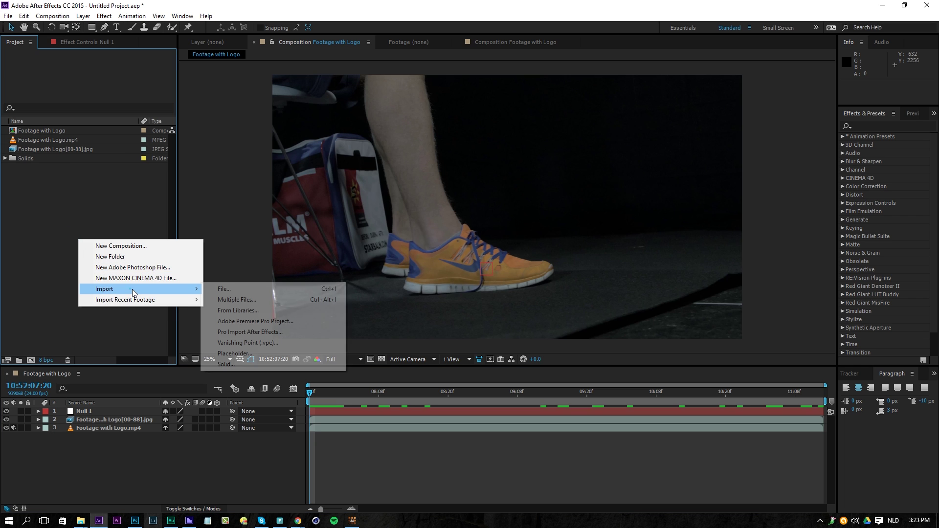
pyautogui.click(273, 292)
pyautogui.click(223, 105)
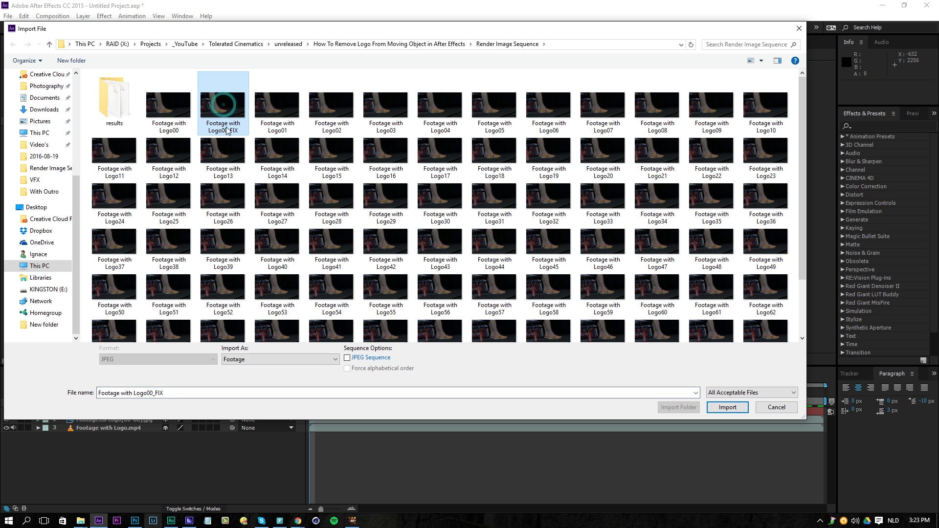
pyautogui.click(737, 410)
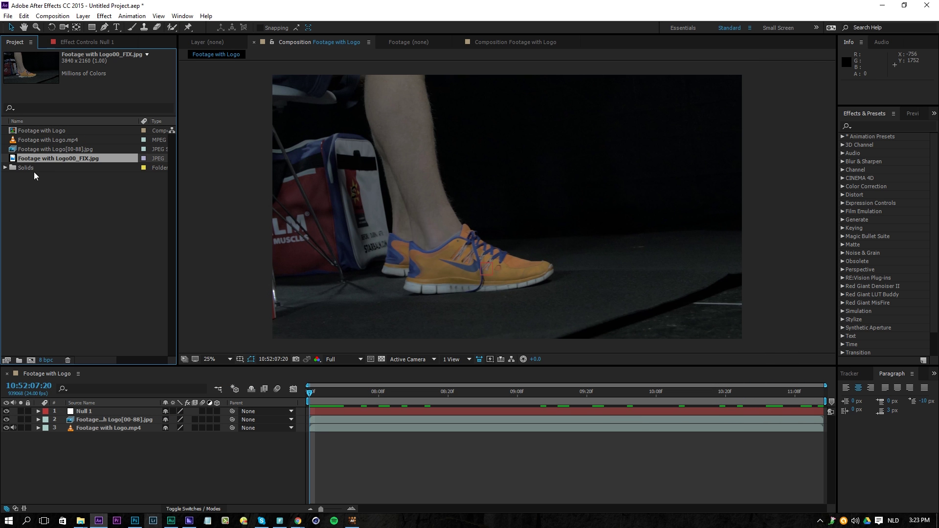
pyautogui.moveTo(57, 161); pyautogui.dragTo(113, 416)
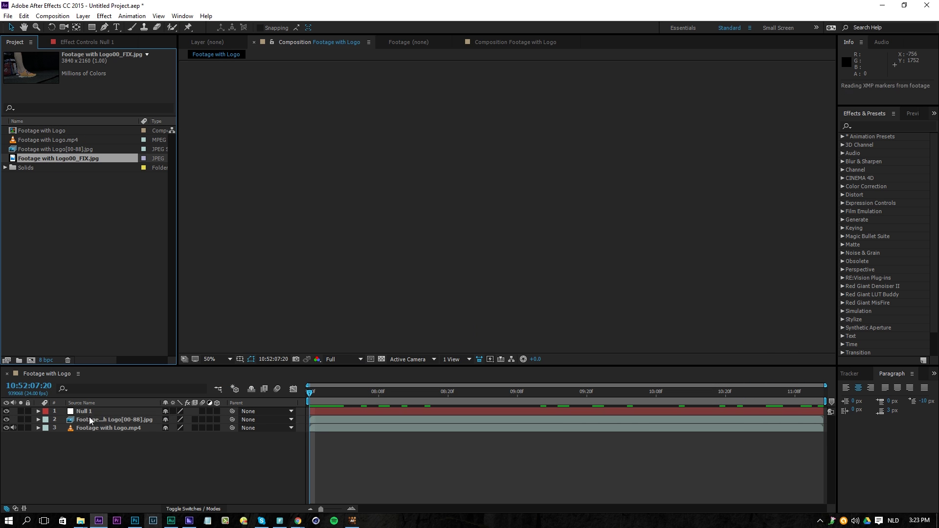
# Fit the frame in the viewer and toggle the patch layer's visibility to compare with the original.
pyautogui.press(',')
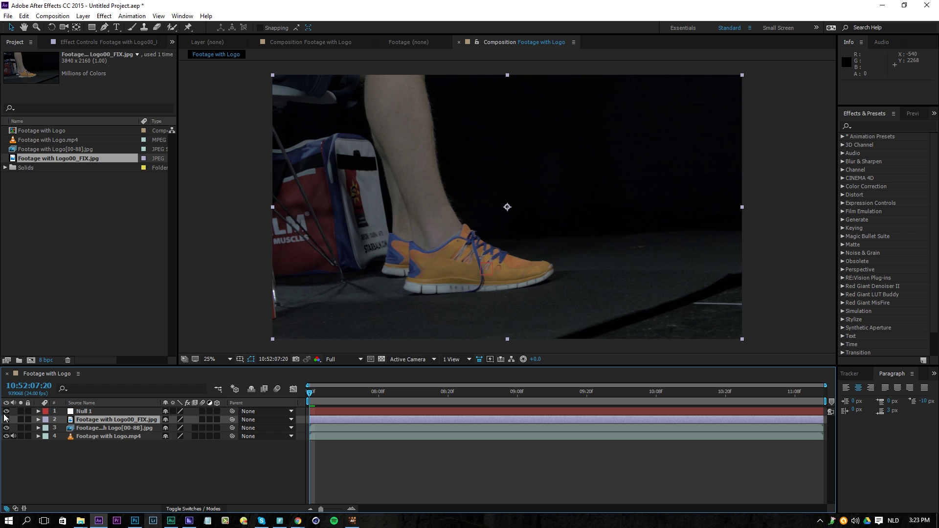
pyautogui.click(8, 420)
pyautogui.click(7, 420)
pyautogui.click(8, 420)
pyautogui.click(7, 420)
pyautogui.click(8, 419)
pyautogui.click(7, 420)
pyautogui.click(133, 489)
# Scrub the footage in frame numbers, check frame 939118, then return to the start in timecode.
pyautogui.moveTo(367, 394); pyautogui.dragTo(454, 394)
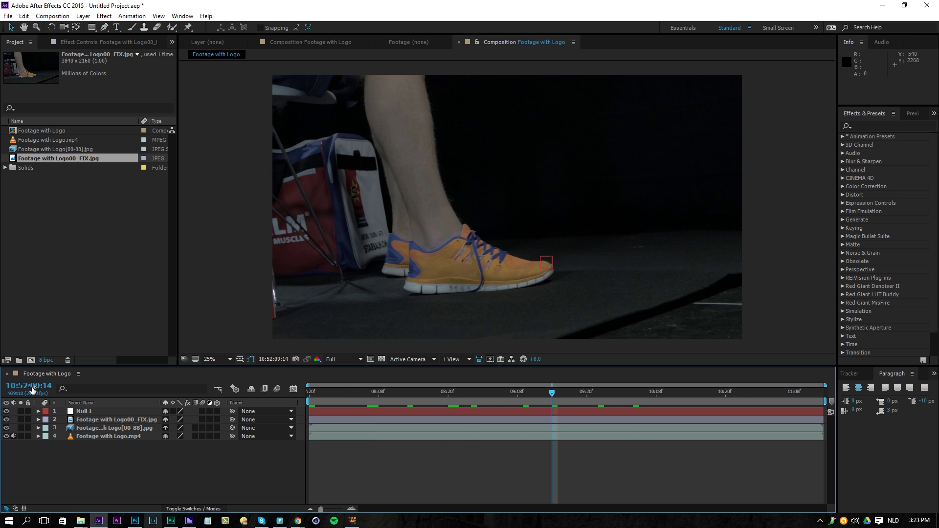
pyautogui.keyDown('ctrl'); pyautogui.click(31, 389); pyautogui.keyUp('ctrl')
pyautogui.click(380, 392)
pyautogui.press('Home')
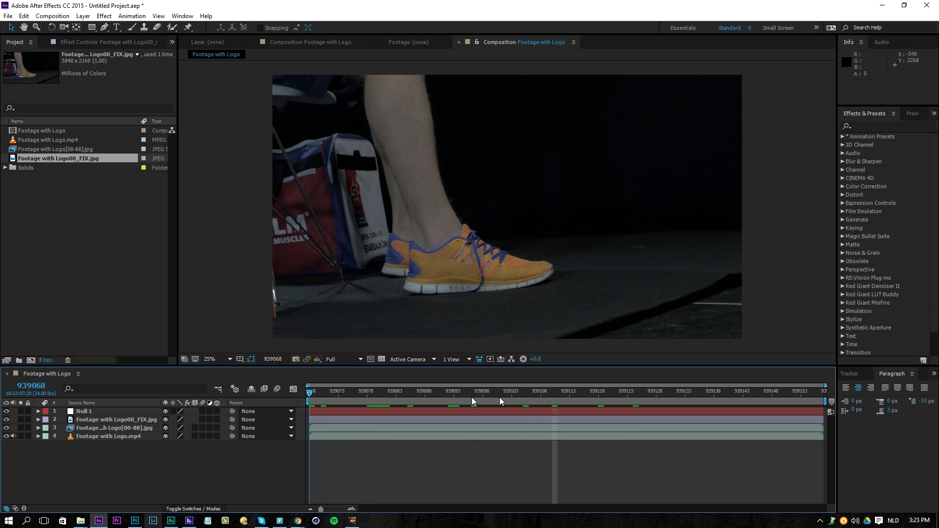
pyautogui.click(598, 402)
pyautogui.click(586, 421)
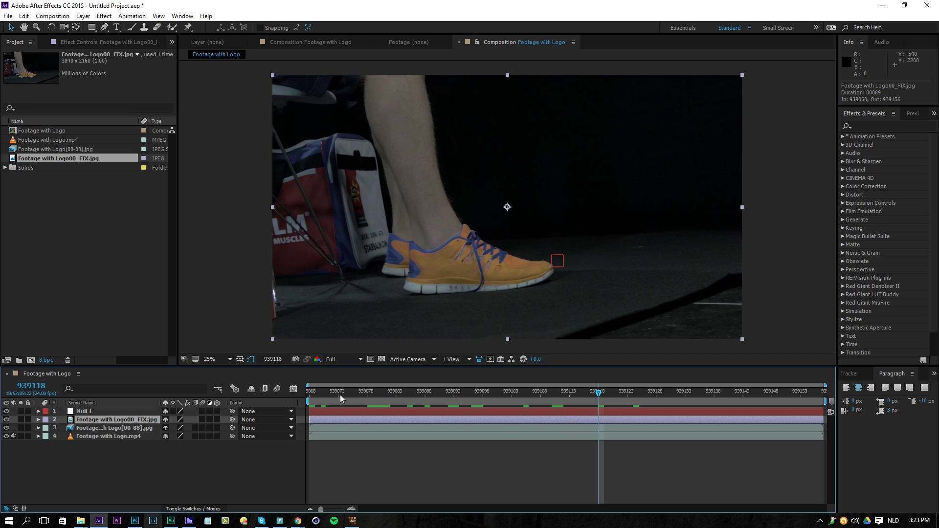
pyautogui.press('Home')
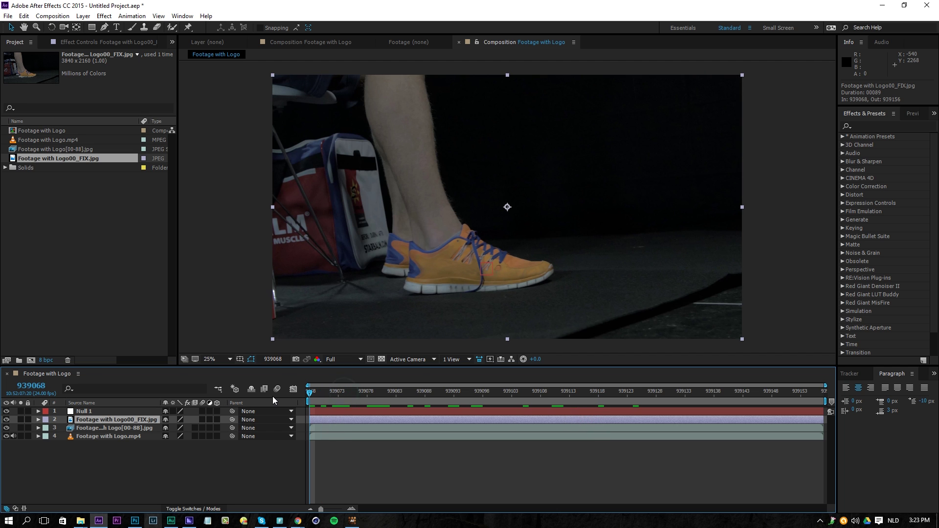
pyautogui.keyDown('ctrl'); pyautogui.click(30, 387); pyautogui.keyUp('ctrl')
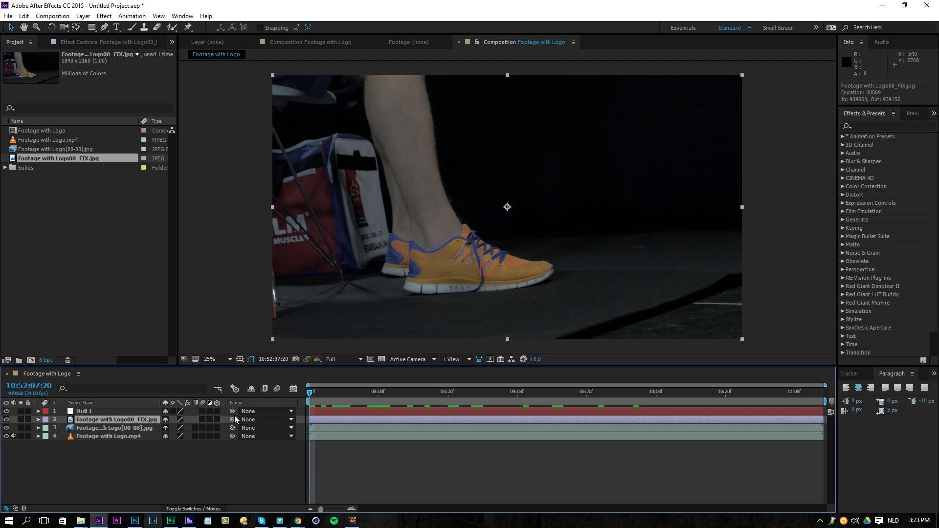
# Parent the patch layer to Null 1 and scrub to confirm it follows the track.
pyautogui.moveTo(234, 420); pyautogui.dragTo(96, 413)
pyautogui.moveTo(312, 398); pyautogui.dragTo(361, 395)
pyautogui.click(310, 399)
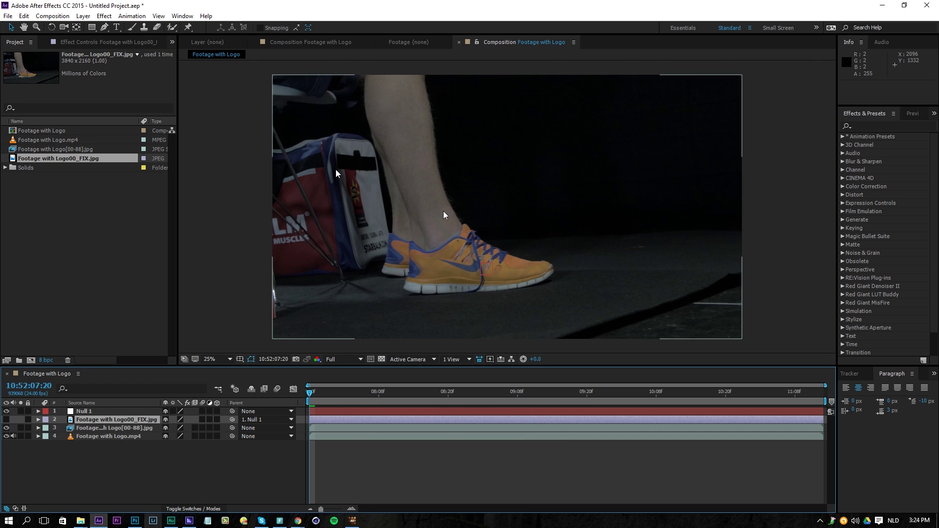
# Draw a closed Pen-tool mask around the swoosh on the patch layer.
pyautogui.press('g')
pyautogui.scroll(4, 429, 238)
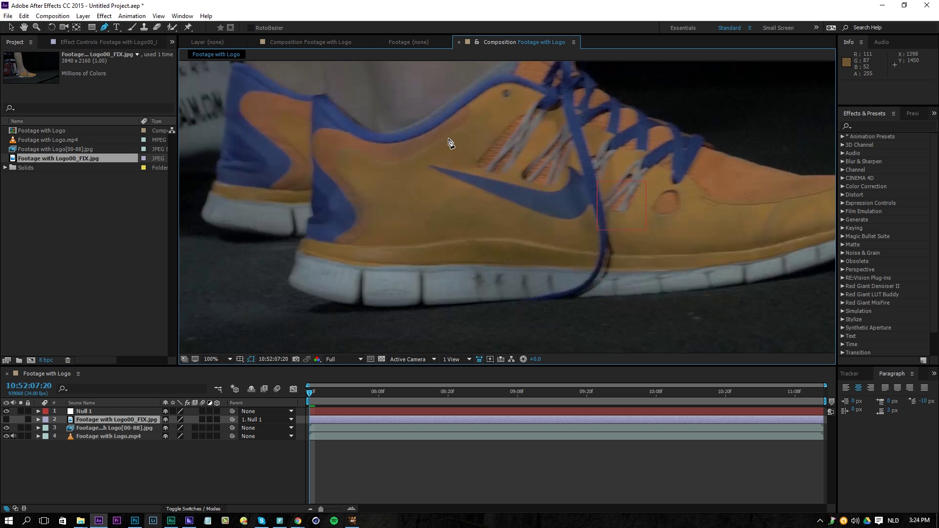
pyautogui.click(448, 138)
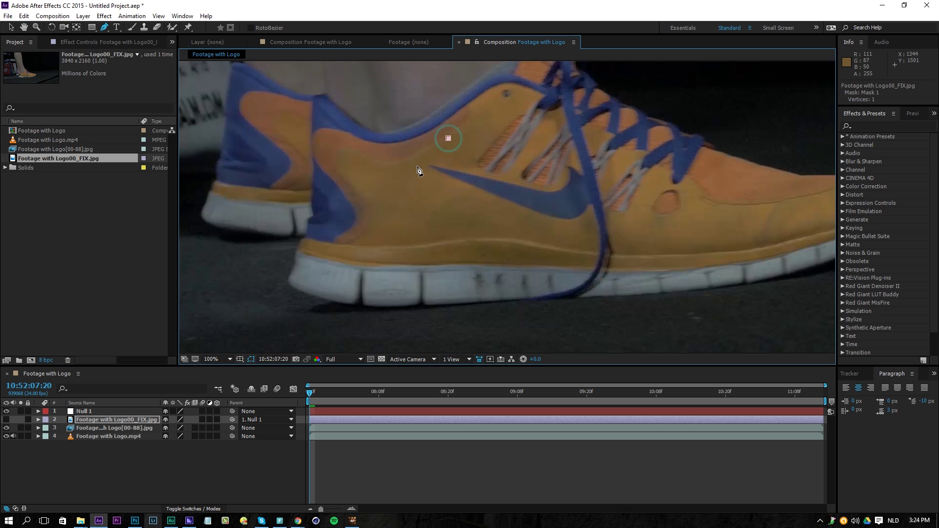
pyautogui.click(417, 166)
pyautogui.click(421, 195)
pyautogui.click(525, 222)
pyautogui.click(586, 242)
pyautogui.click(650, 220)
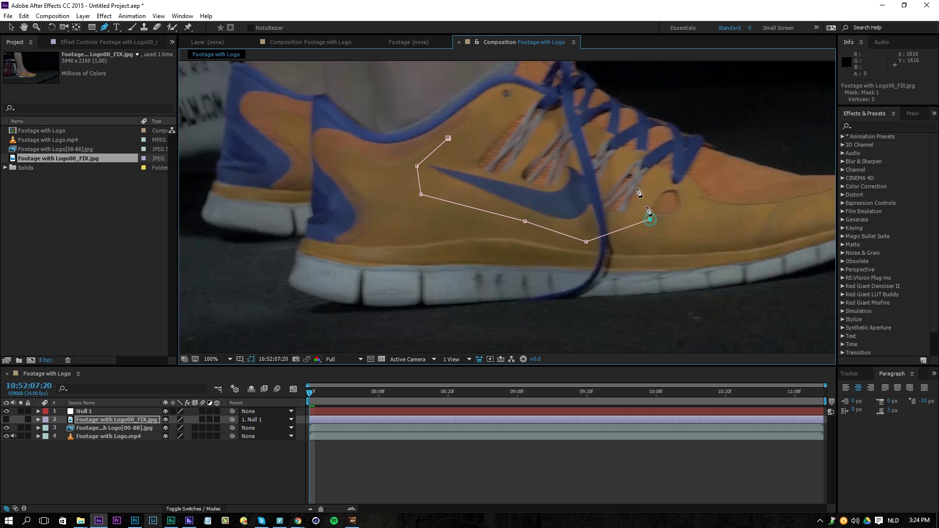
pyautogui.click(617, 158)
pyautogui.click(564, 133)
pyautogui.click(448, 138)
pyautogui.click(447, 139)
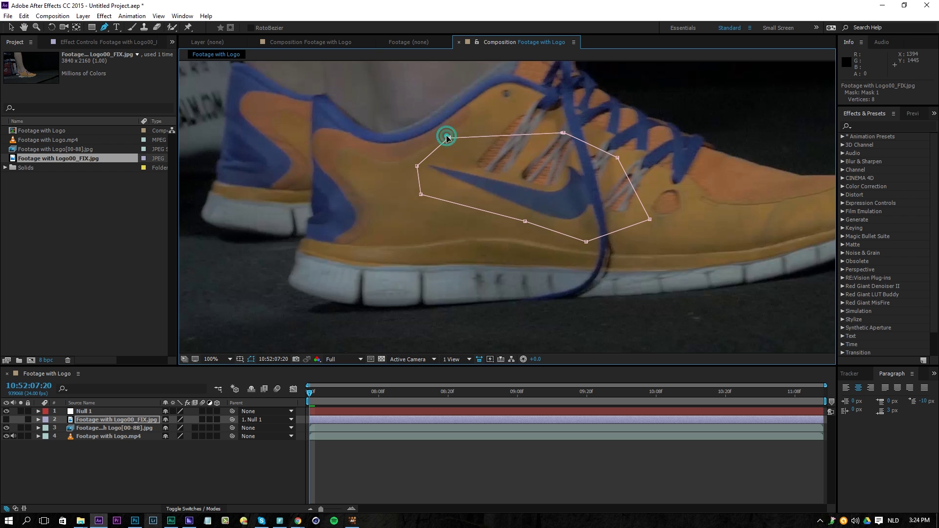
# Set the mask feather to 25 pixels and deselect the layer to view the blend.
pyautogui.press('f')
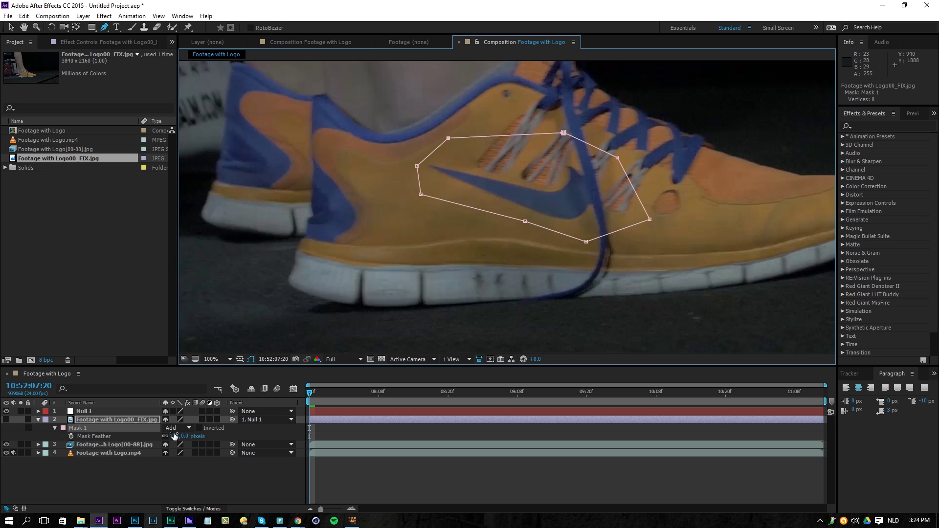
pyautogui.moveTo(173, 437); pyautogui.dragTo(179, 436)
pyautogui.click(165, 461)
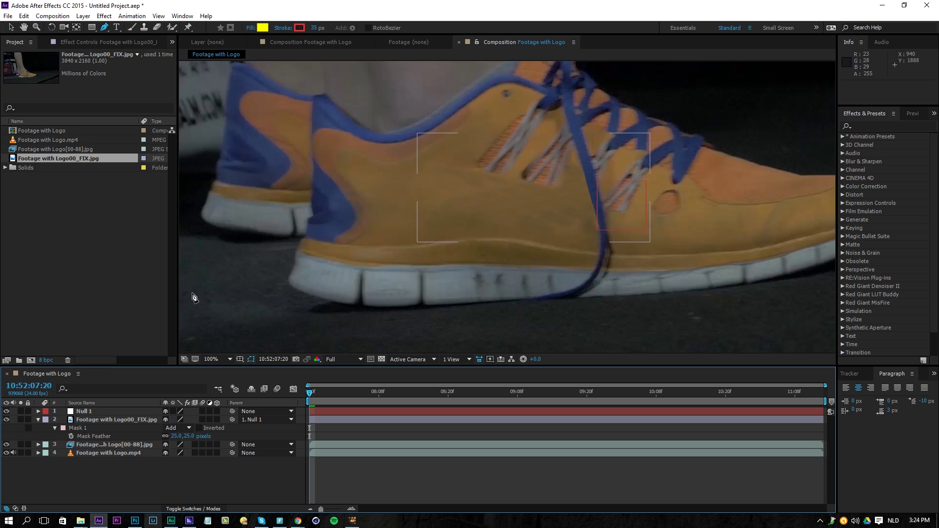
# Play a preview at Fit magnification and stop it at 10:52:10:10.
pyautogui.scroll(-4, 293, 241)
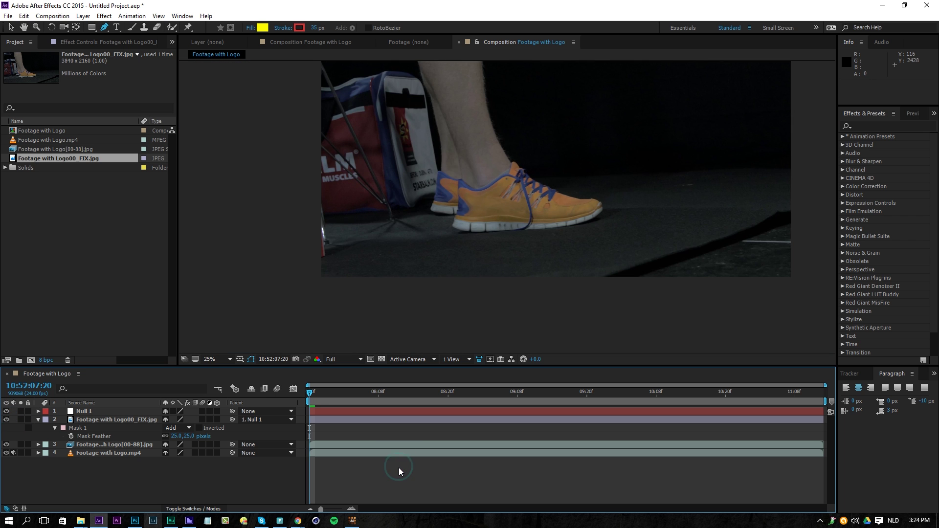
pyautogui.press('space')
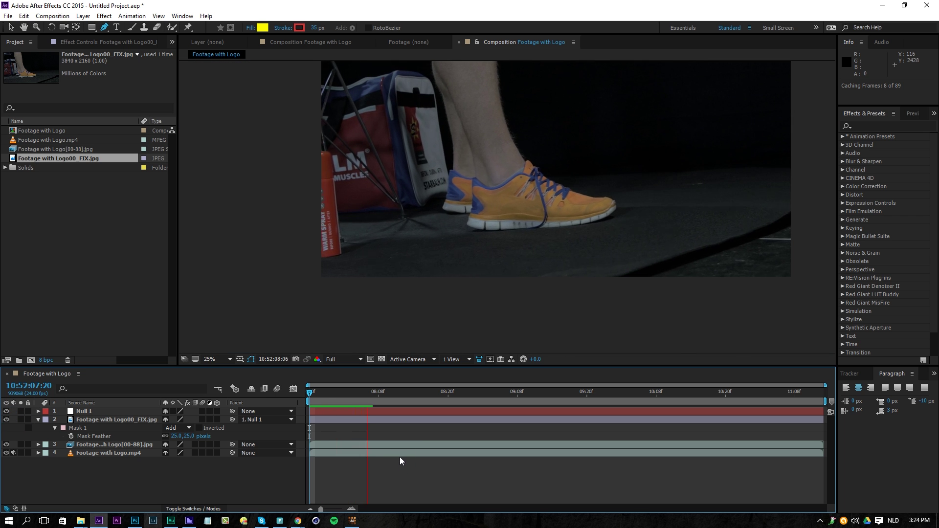
pyautogui.click(230, 359)
pyautogui.click(234, 253)
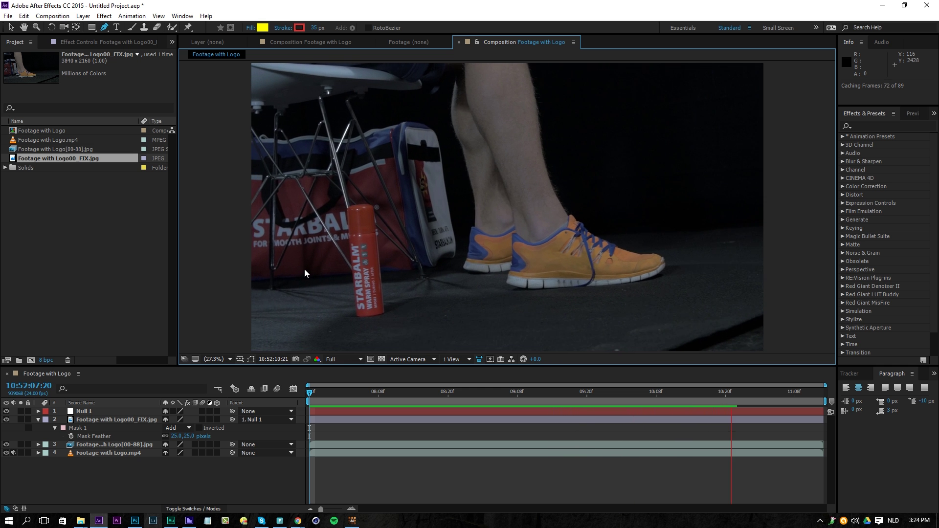
pyautogui.click(667, 417)
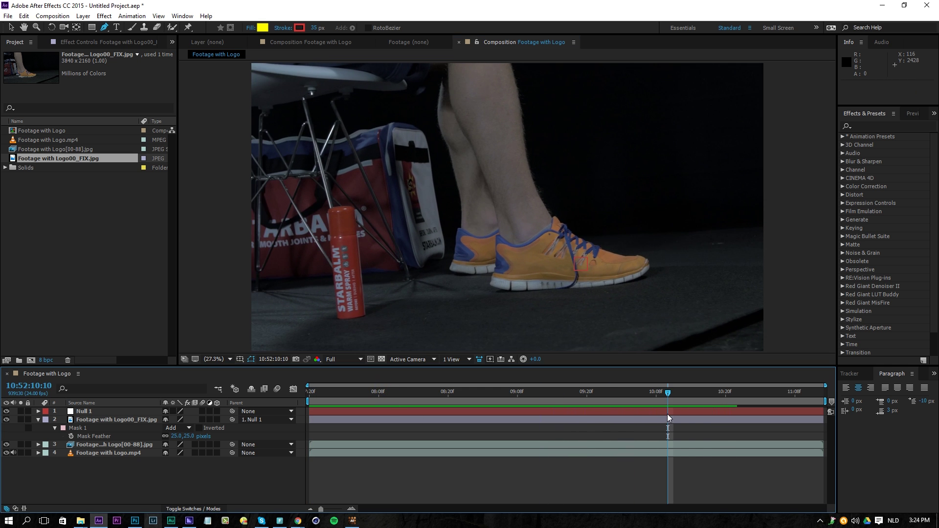